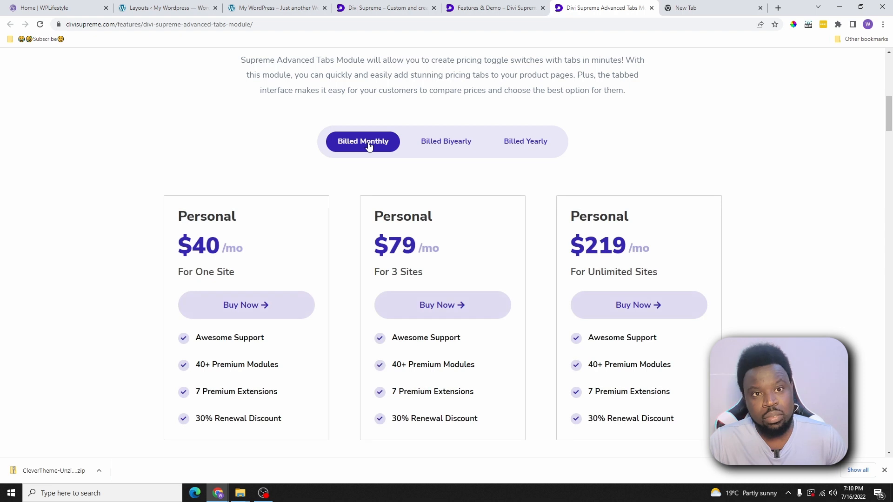
Step: View the Sports, Portraits and Nature galleries in the Photography Services tabs demo
scroll(445, 207, down, 10)
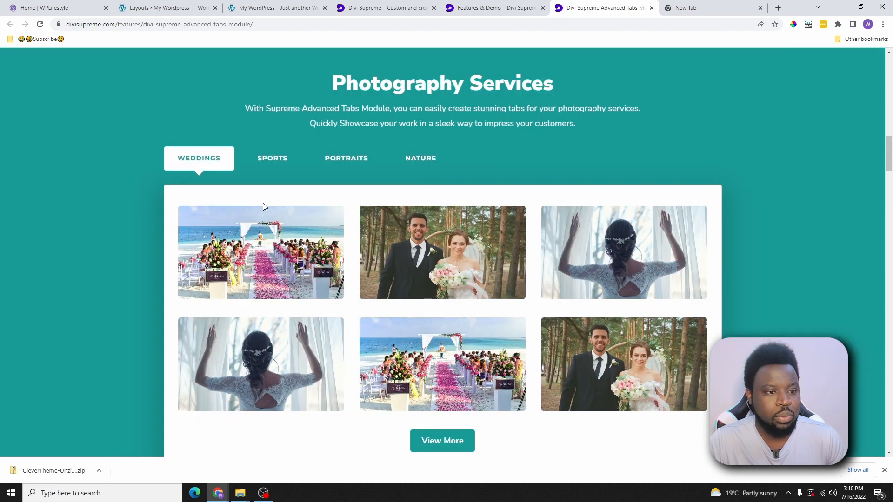
click(282, 167)
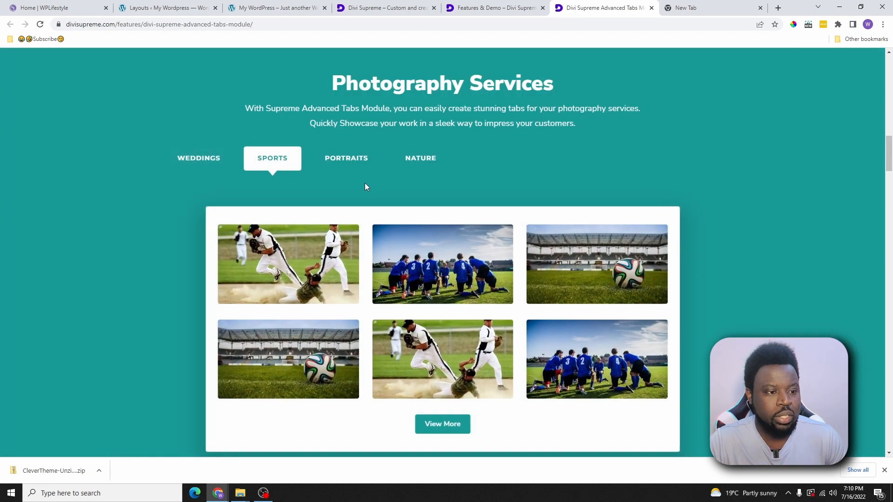
click(366, 166)
click(425, 162)
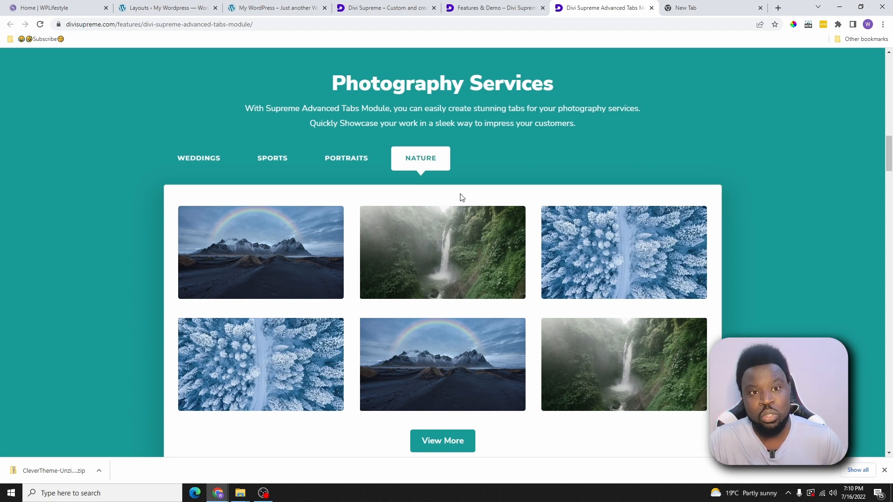
Step: Look through the module list on the Divi Supreme Features & Demo page, then switch to the Divi Supreme home page
click(395, 7)
click(489, 7)
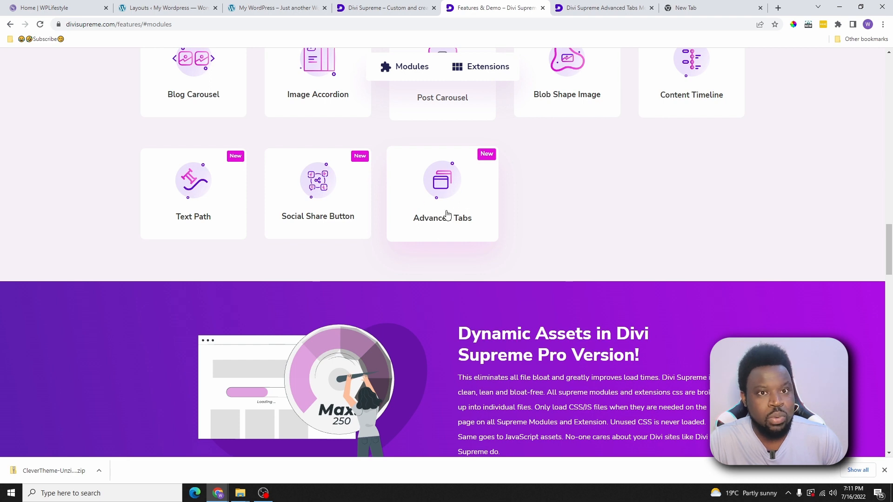
scroll(500, 219, up, 4)
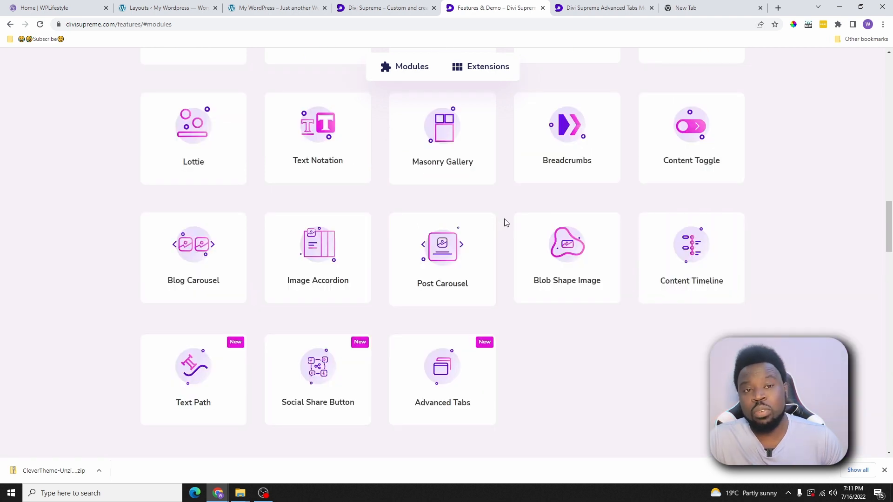
scroll(437, 269, up, 4)
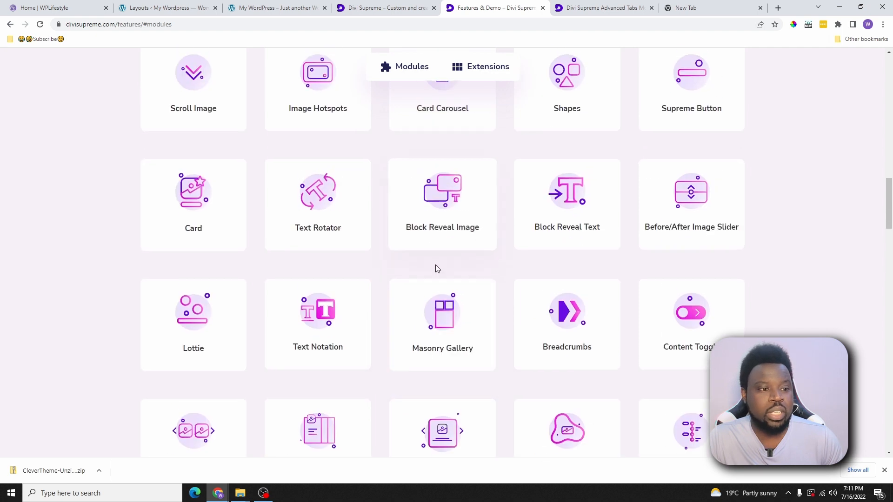
scroll(437, 269, up, 12)
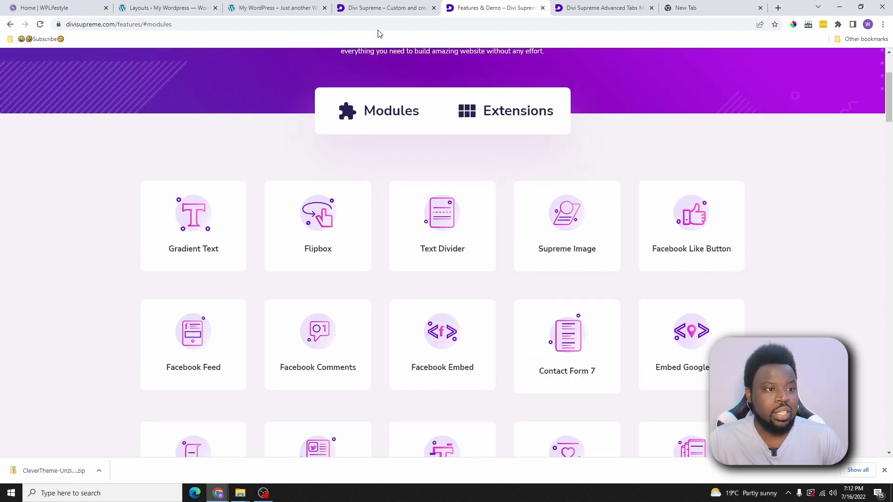
click(380, 8)
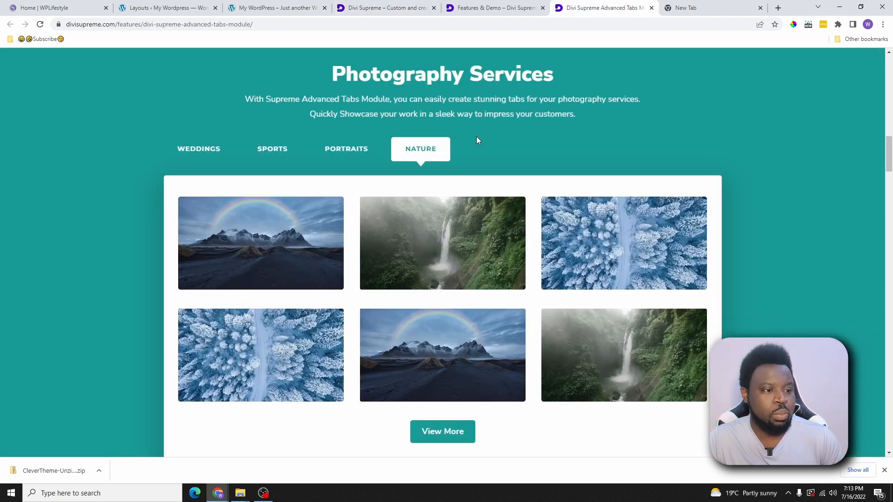
Step: Try the vertical tabs demo on the Advanced Tabs module page, ending on the Get In Touch tab
scroll(384, 222, down, 4)
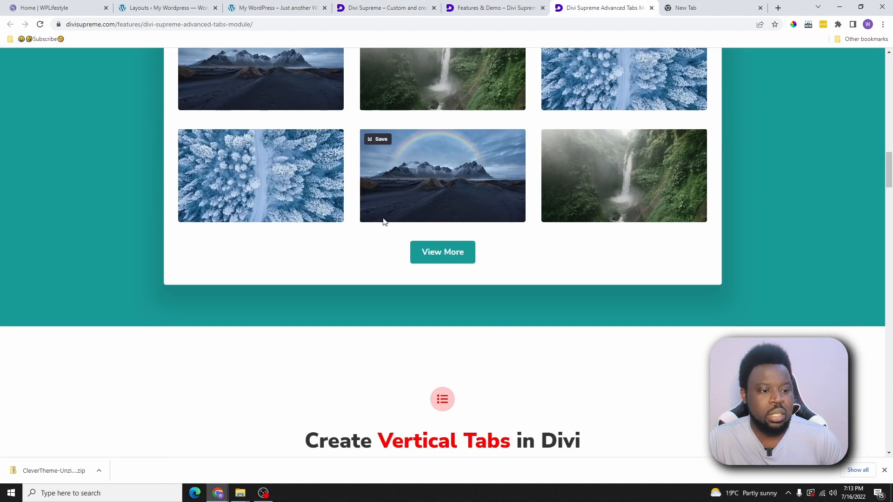
scroll(384, 221, down, 7)
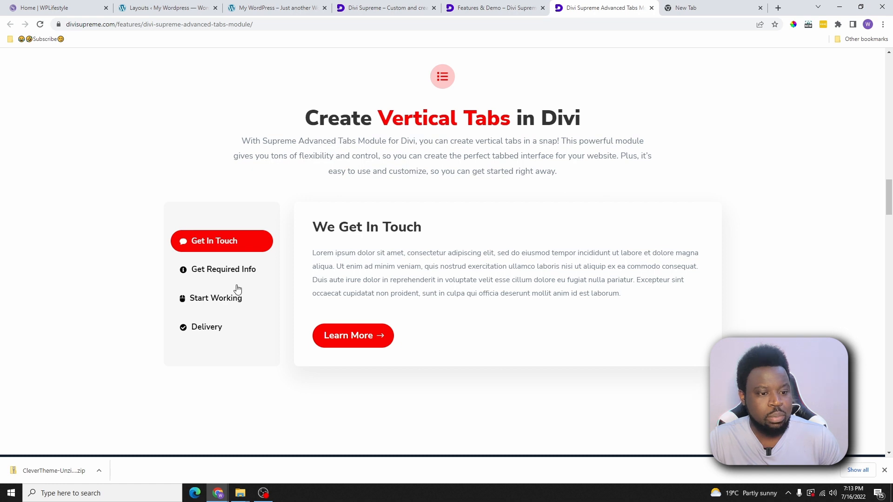
click(237, 291)
click(230, 275)
click(227, 238)
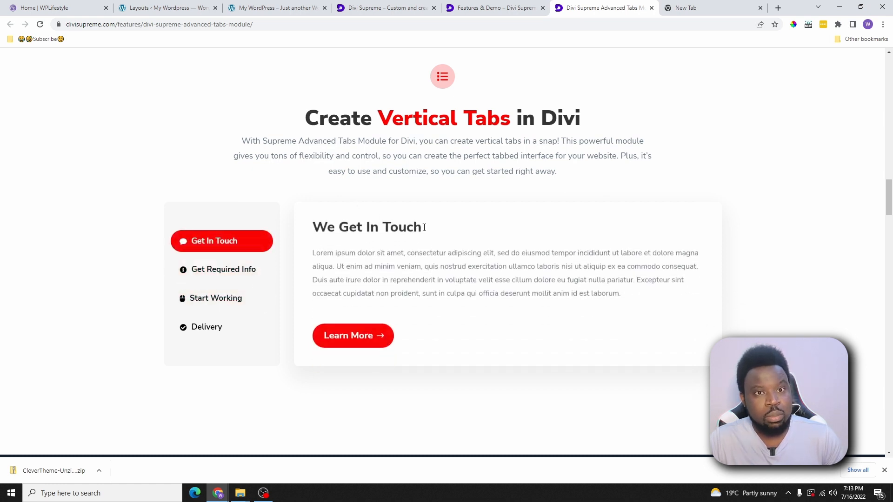
Step: View the Supreme Popups, Scheduled Element, Easy Theme Builder and Custom Attributes tabs in the Stunning Tabs demo
scroll(421, 224, down, 18)
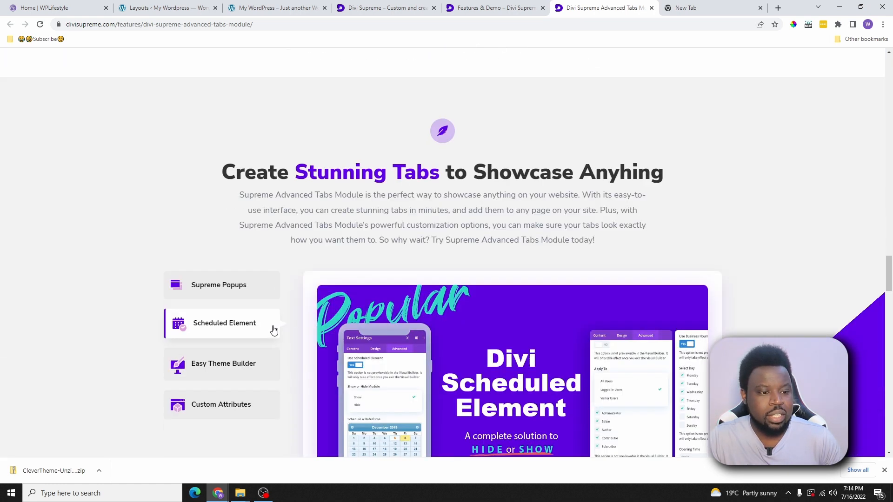
scroll(274, 330, down, 2)
click(233, 203)
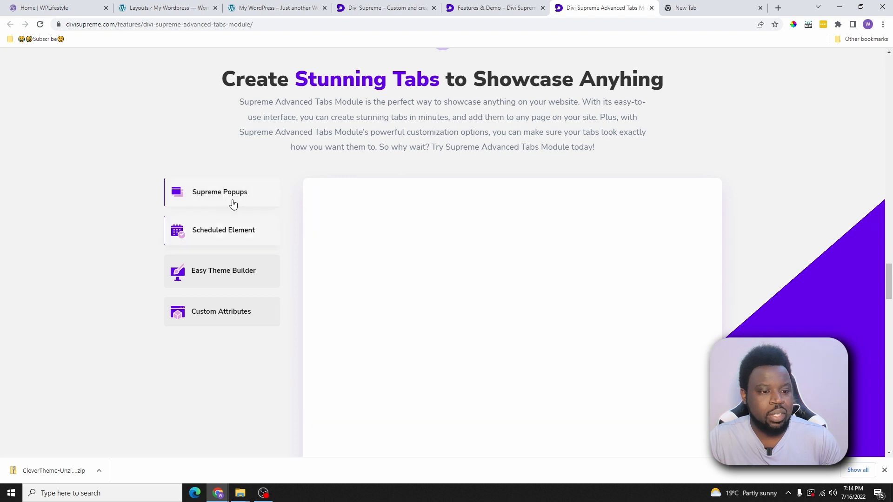
click(217, 233)
click(221, 271)
scroll(418, 273, down, 3)
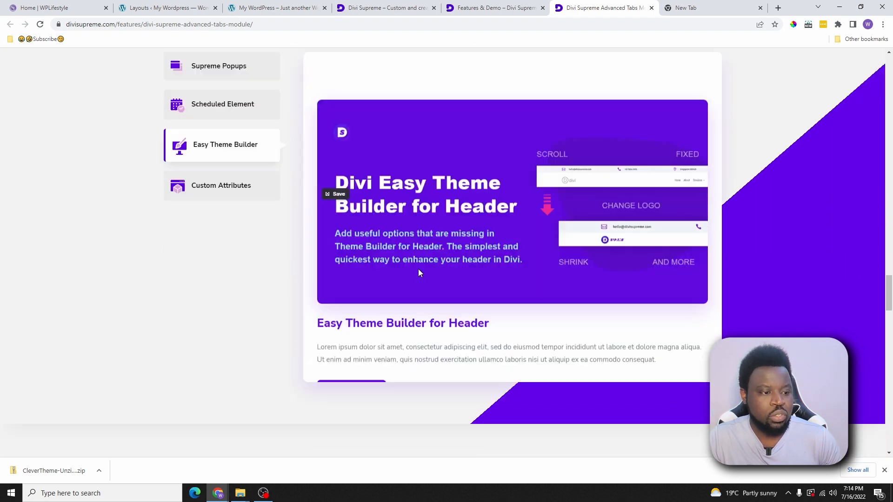
scroll(418, 269, down, 1)
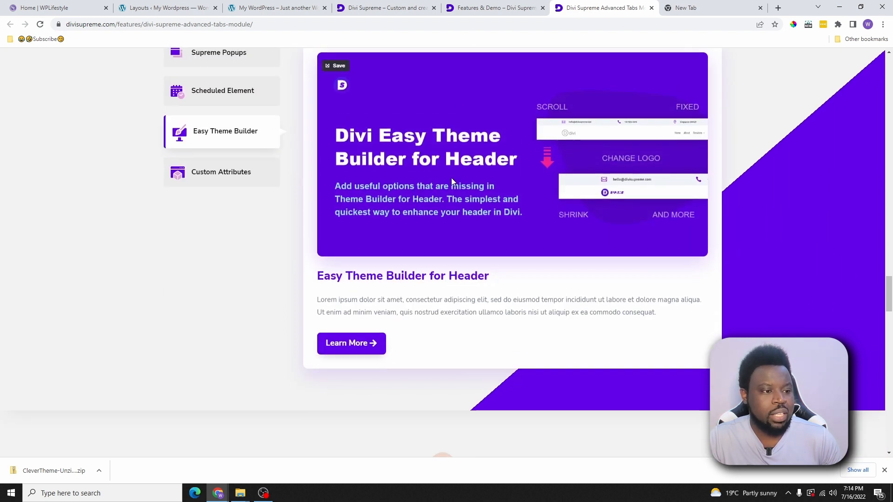
click(220, 177)
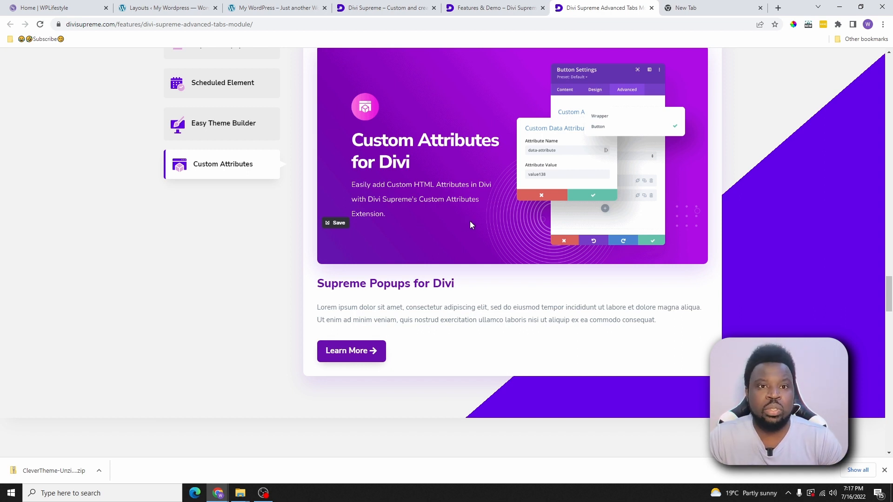
Step: Look back over the Stunning Tabs and attractive FAQs demo sections of the Advanced Tabs page
scroll(470, 222, up, 7)
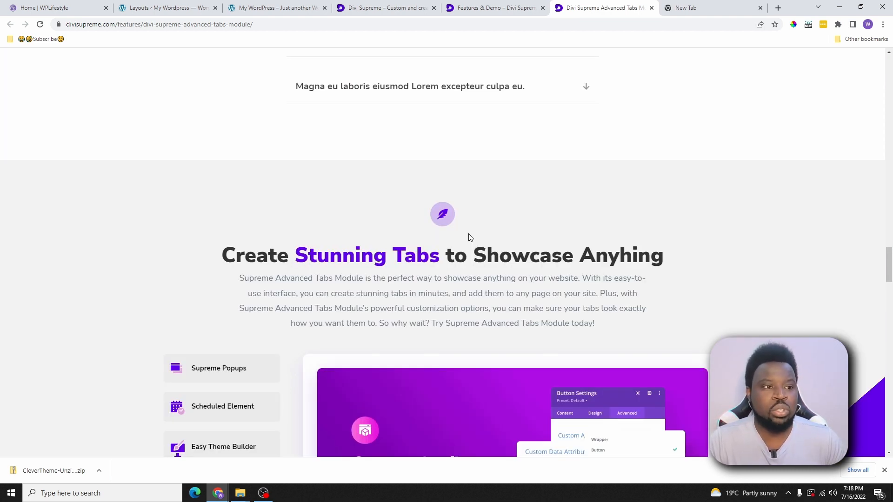
scroll(407, 120, up, 4)
scroll(543, 154, up, 5)
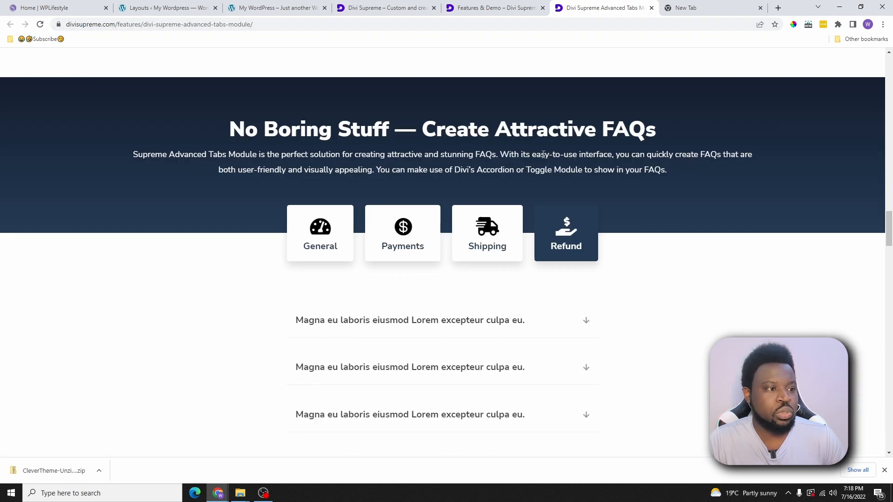
scroll(543, 154, up, 20)
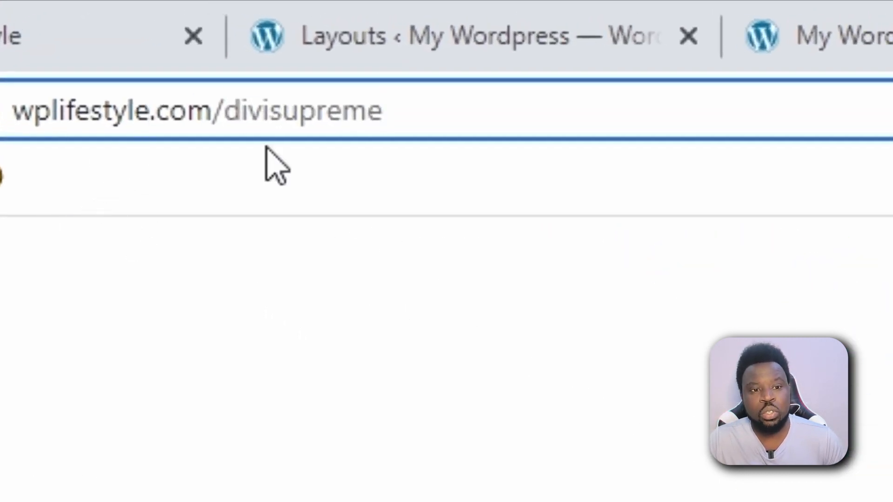
Step: Load wplifestyle.com/divisupreme and go to the Divi Supreme Pro pricing page
drag(413, 108, 20, 98)
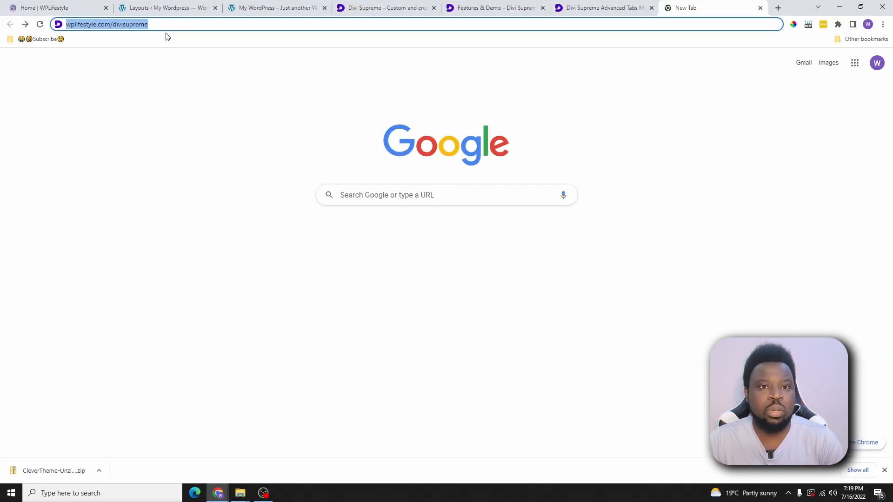
key(Return)
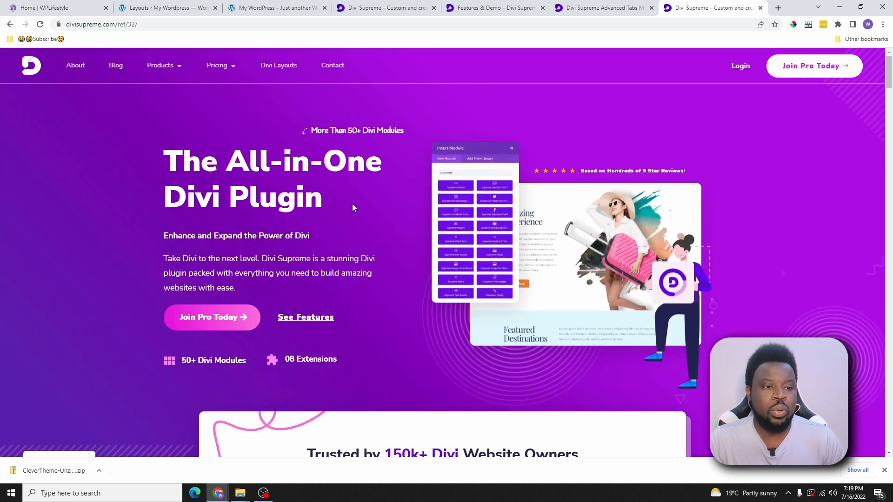
scroll(204, 185, down, 2)
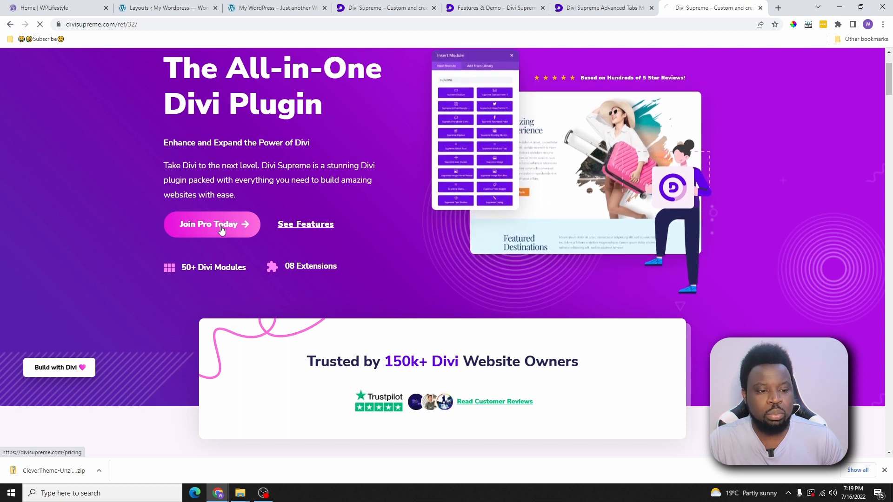
click(221, 230)
Step: Compare the Personal, Professional and Agency plans by price, payment terms, premium support and updates
scroll(438, 239, down, 2)
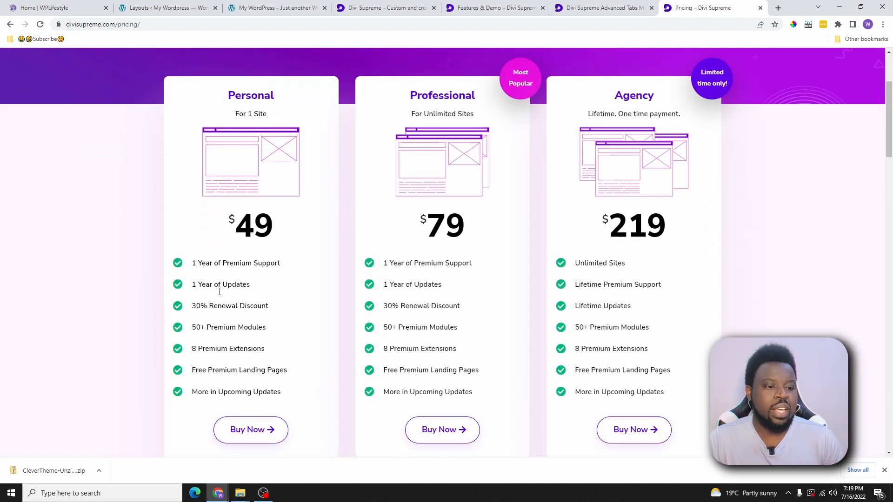
scroll(285, 237, up, 2)
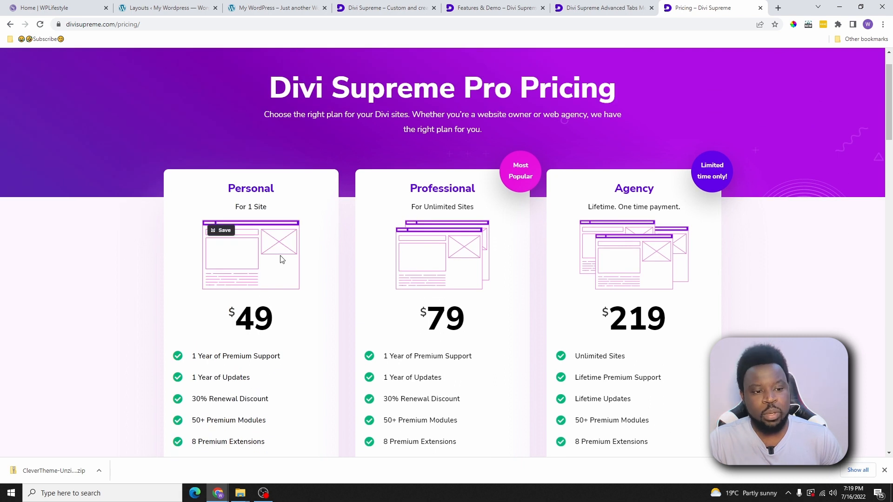
scroll(257, 221, down, 2)
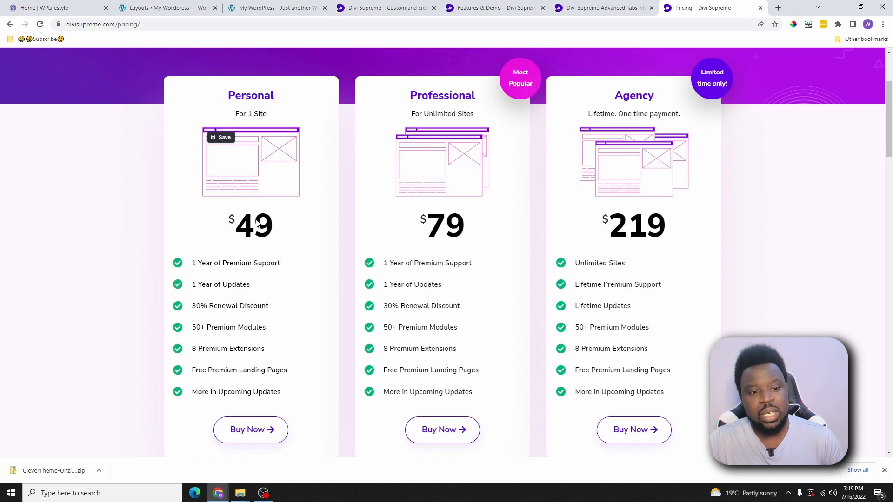
drag(277, 232, 196, 224)
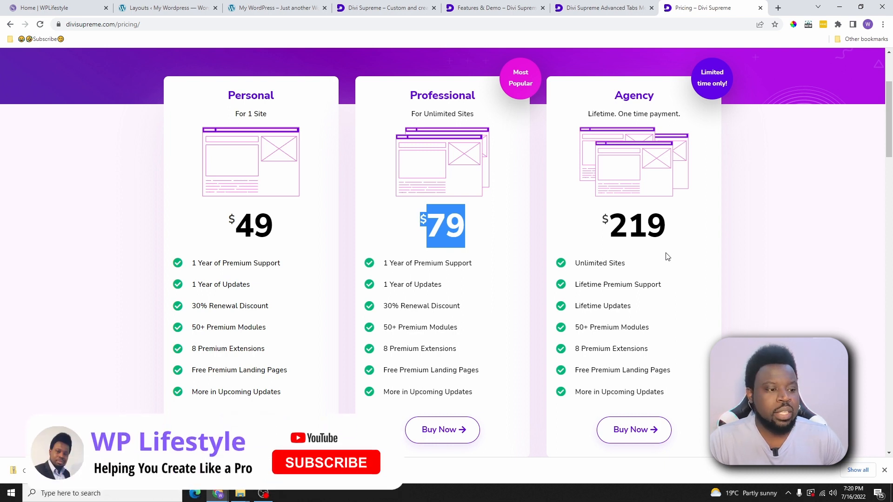
drag(482, 235, 400, 232)
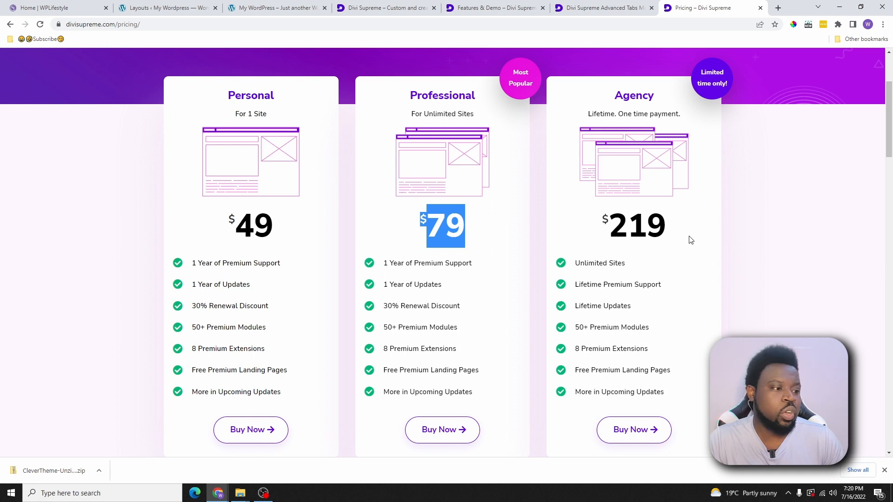
drag(690, 239, 597, 231)
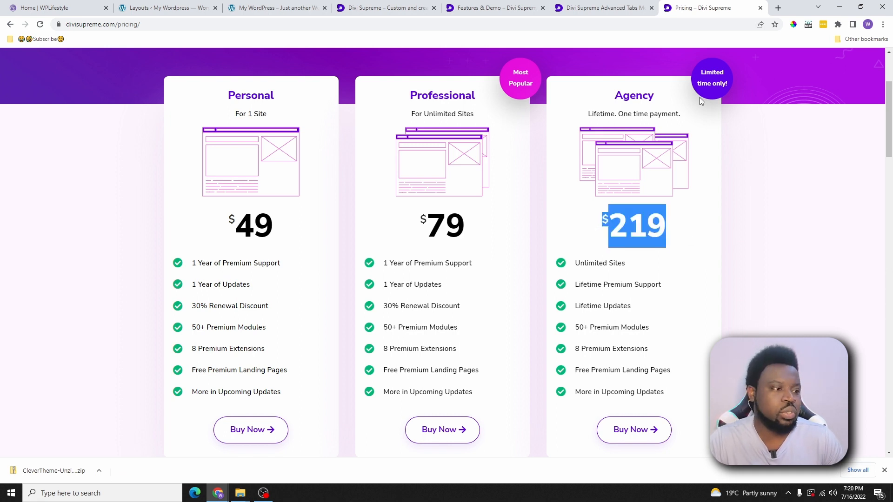
drag(678, 114, 569, 117)
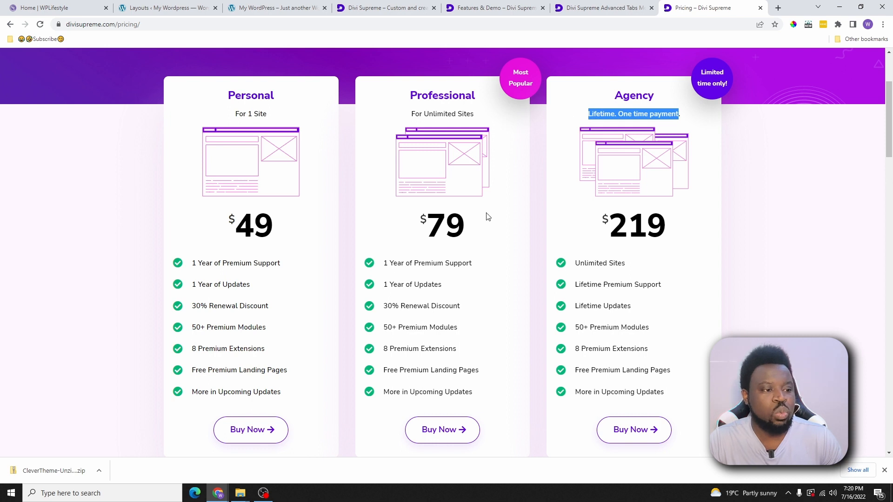
drag(486, 240, 407, 237)
click(409, 283)
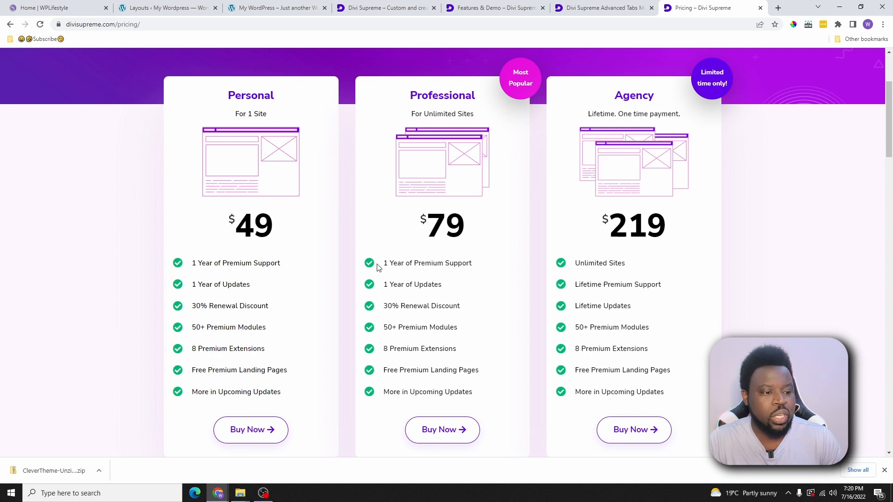
drag(376, 262, 482, 285)
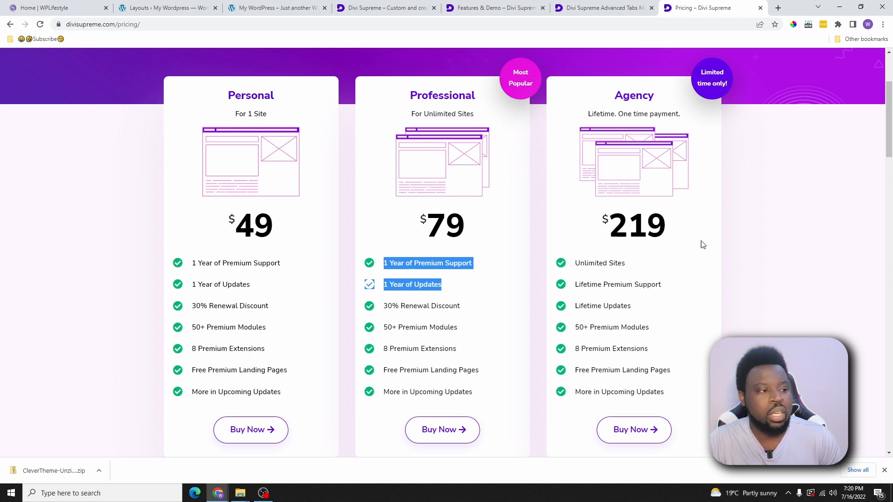
drag(701, 242, 595, 229)
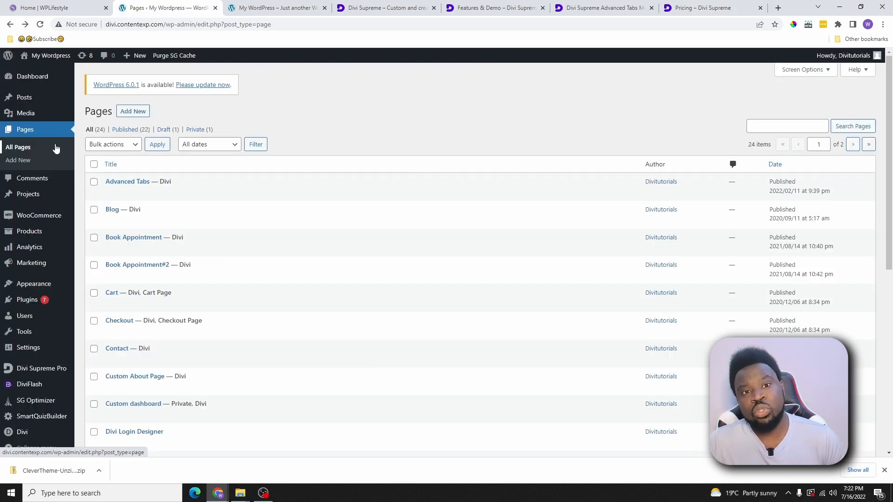
Step: Open the Advanced Tabs page from the Pages list in the Divi Visual Builder and insert a regular section
click(55, 148)
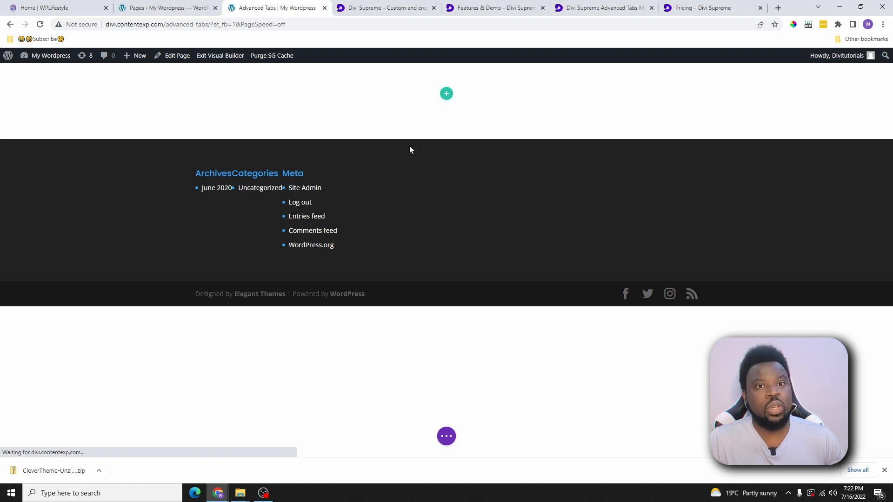
mouse_move(460, 145)
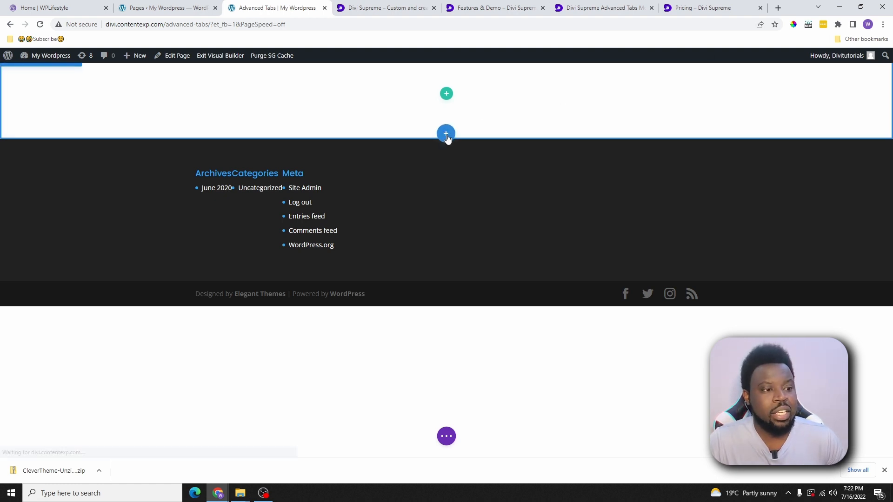
click(445, 134)
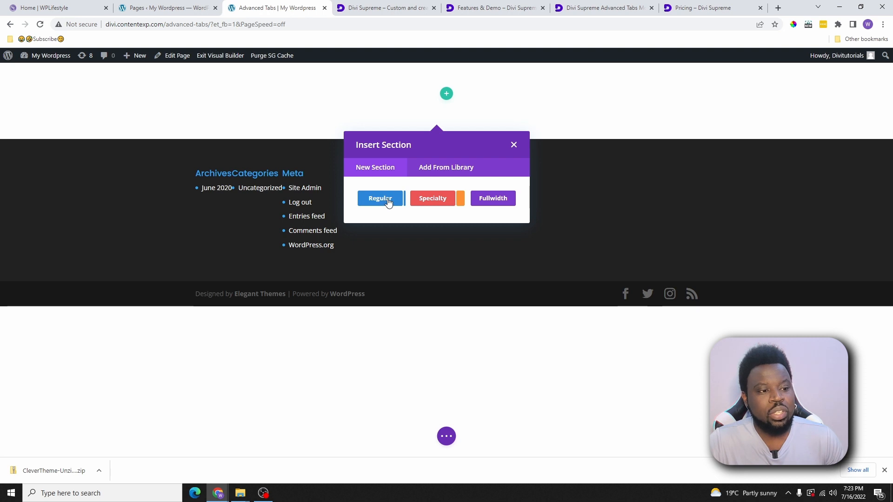
click(389, 201)
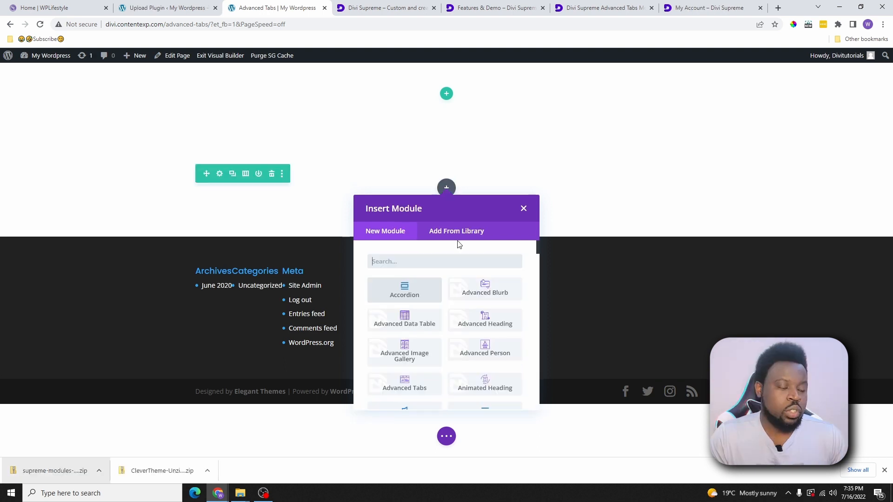
Step: Browse the available modules, search them for "tabs" and insert the Supreme Advanced Tabs module
scroll(479, 307, down, 10)
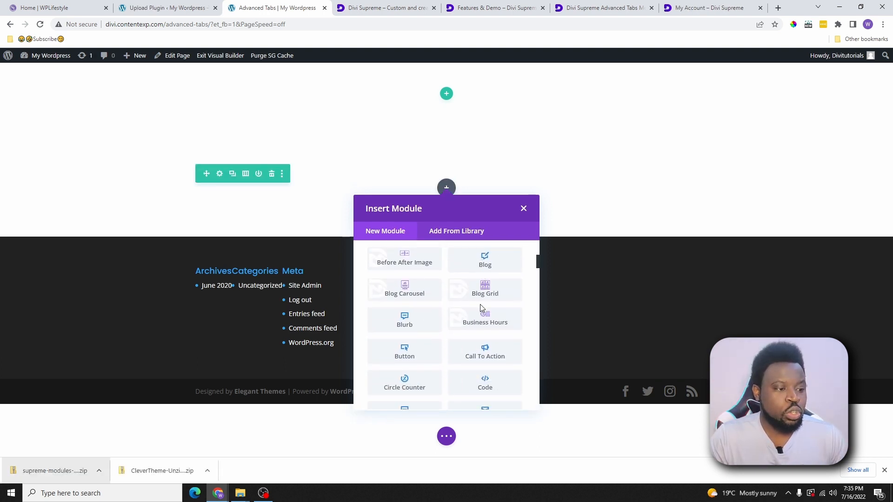
scroll(476, 323, down, 4)
scroll(475, 315, up, 10)
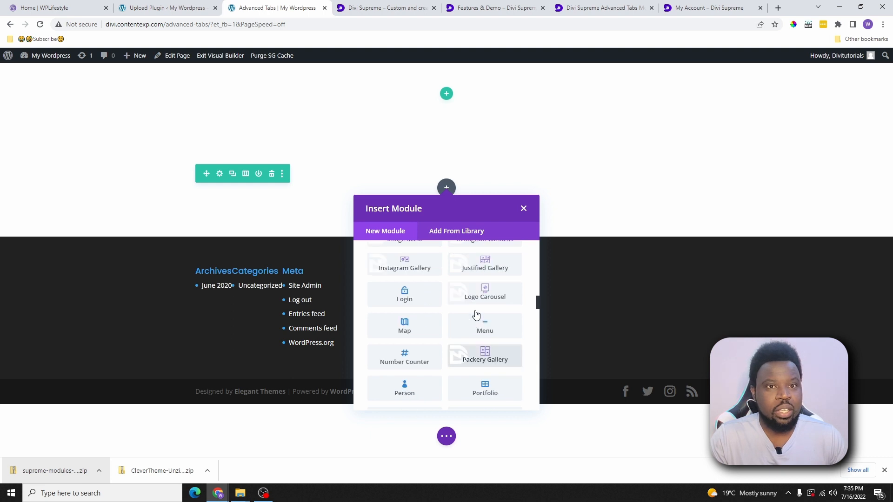
scroll(472, 304, up, 5)
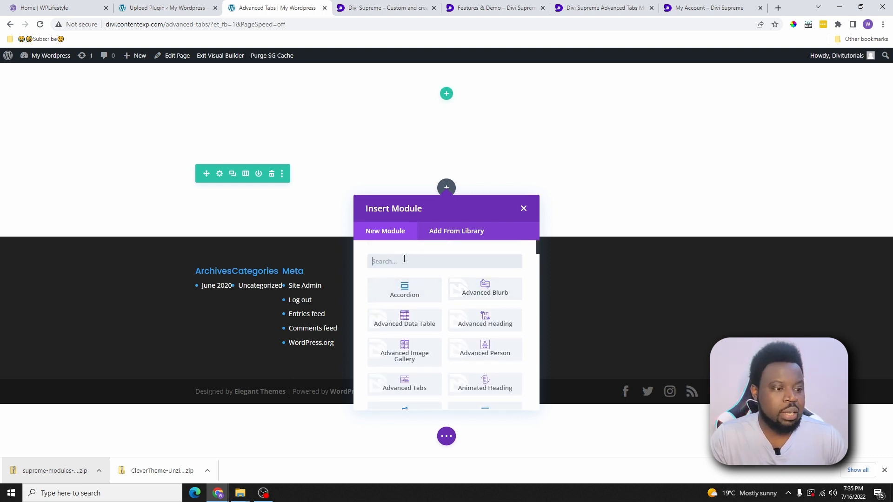
text(tabs)
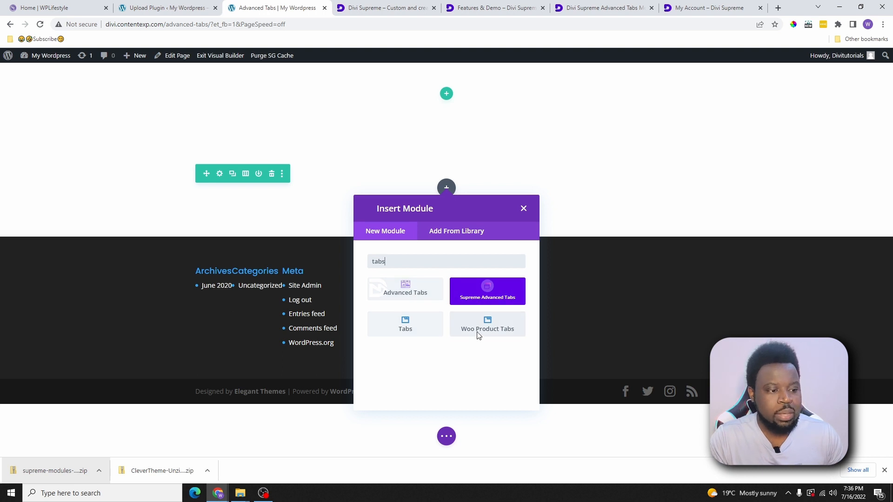
click(492, 292)
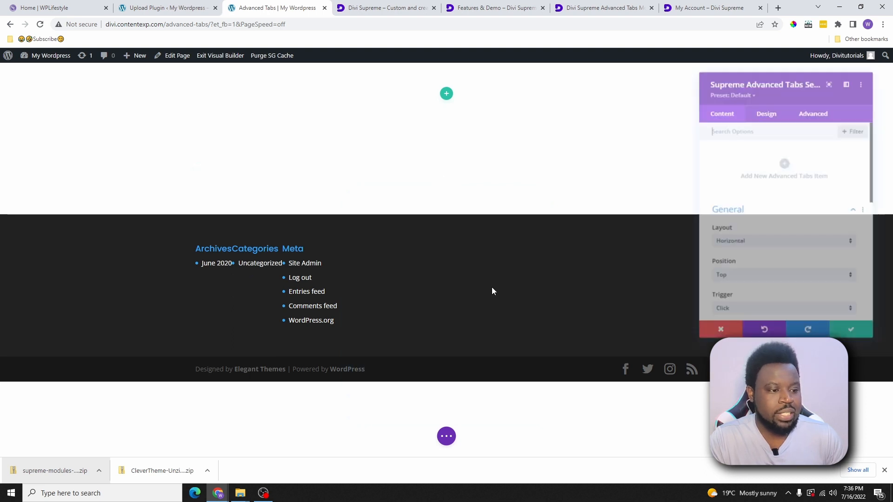
Step: Add a tab item titled "Tab Sample #1" to the module and duplicate it twice
click(785, 161)
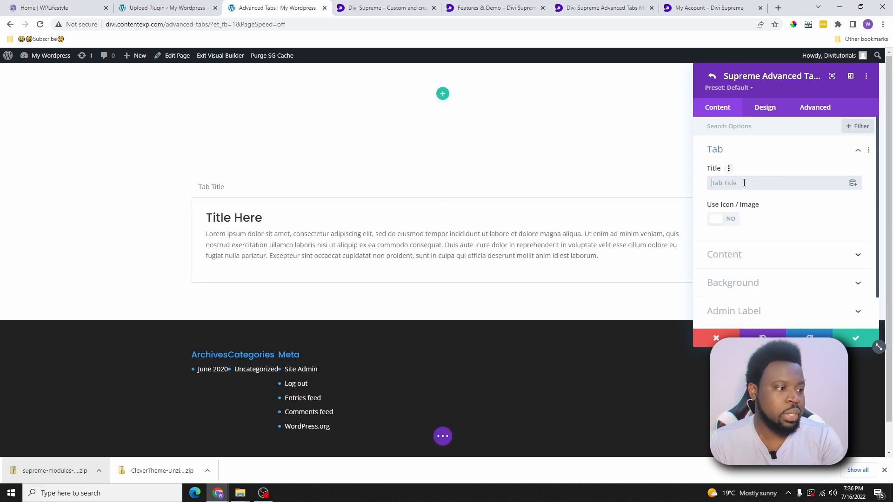
click(712, 75)
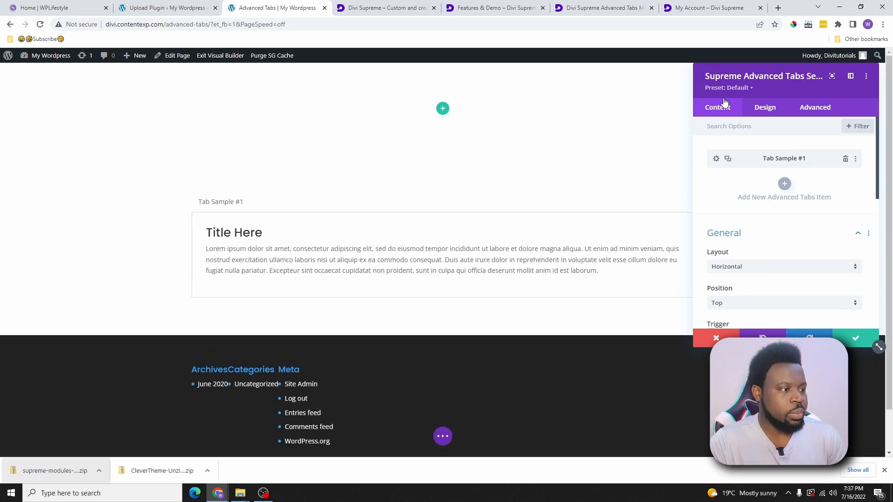
click(728, 159)
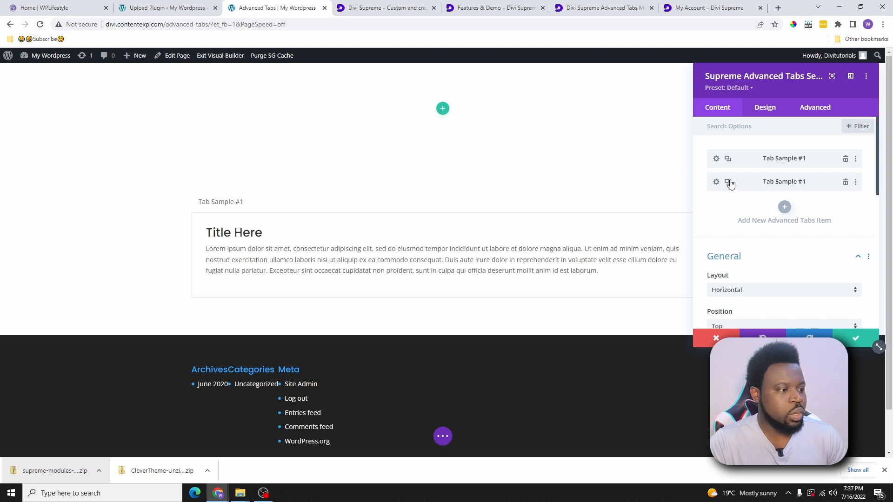
click(728, 182)
Step: Rename the two duplicated items "Tab Sample #2" and "Tab Sample #3", and preview the tabs on the page
click(794, 188)
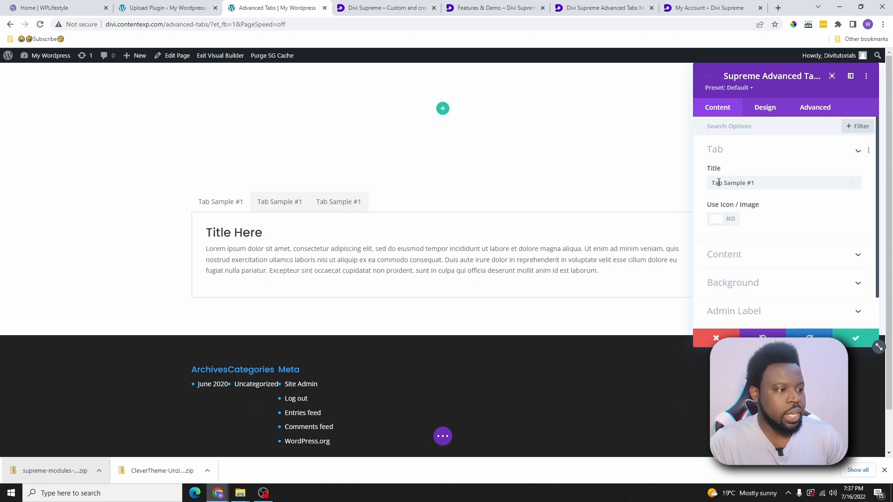
click(756, 183)
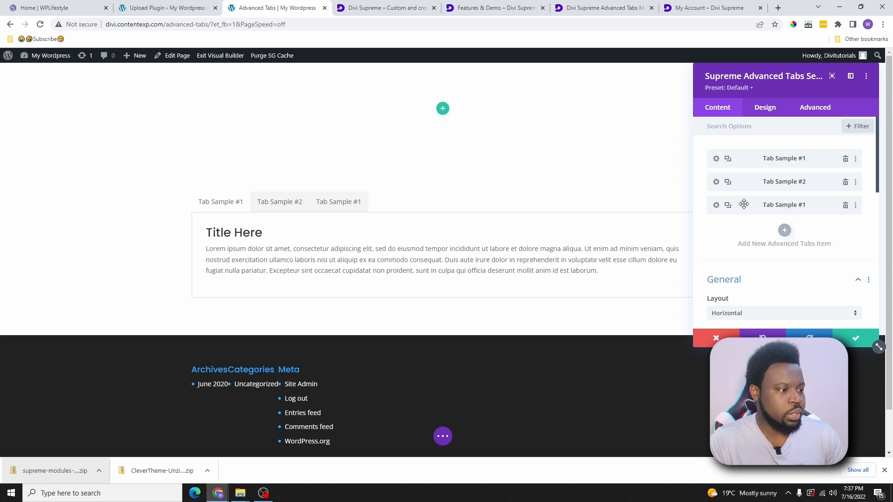
click(227, 205)
click(334, 208)
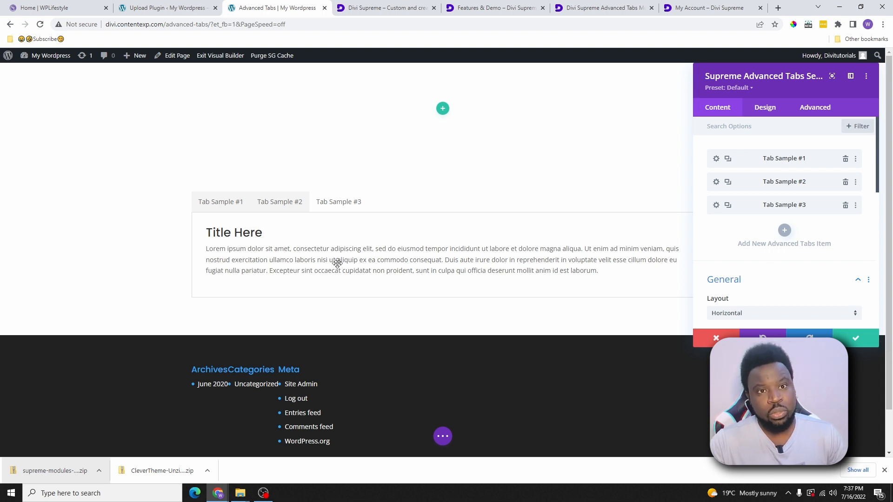
Step: Set the layout of the Supreme Advanced Tabs module to Column
scroll(764, 236, down, 2)
scroll(765, 247, down, 1)
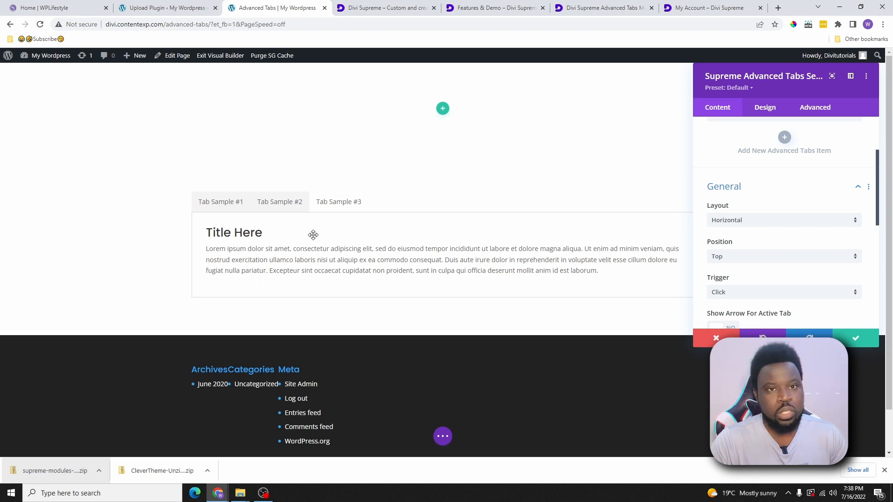
click(747, 223)
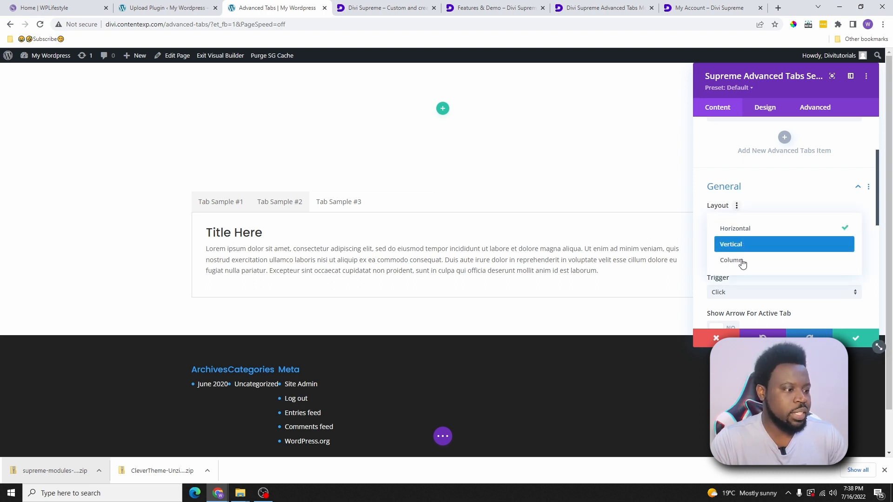
click(744, 261)
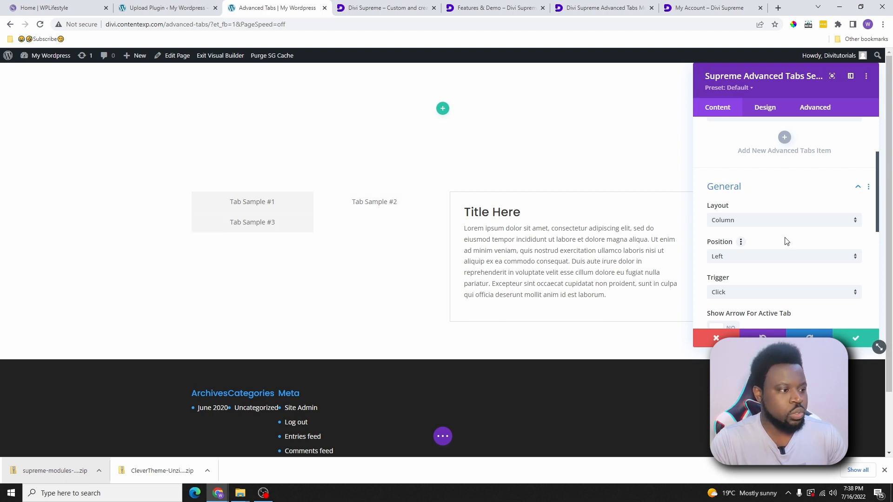
Step: Give Tab Sample #1 the purple background color #8b5cf9
scroll(727, 184, up, 2)
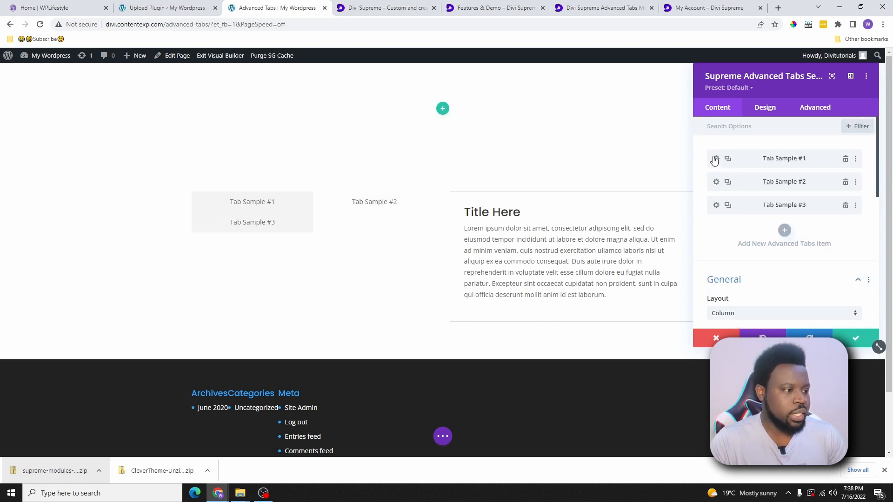
click(716, 158)
click(735, 281)
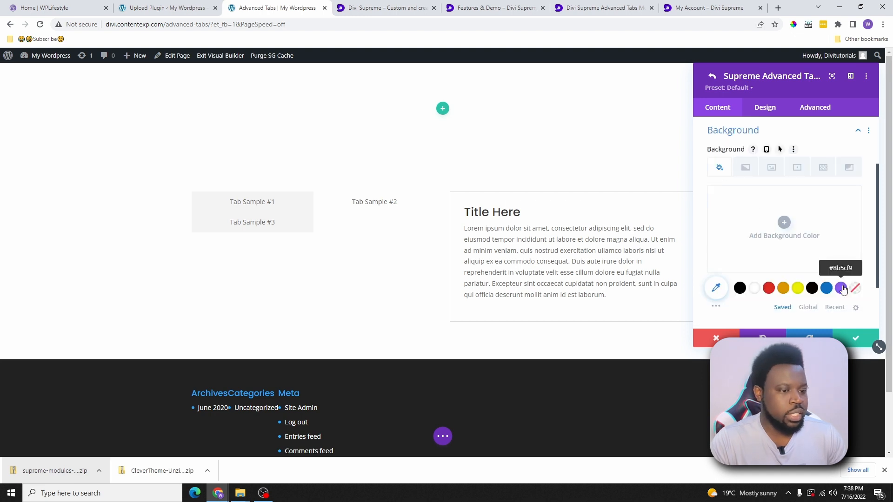
click(842, 288)
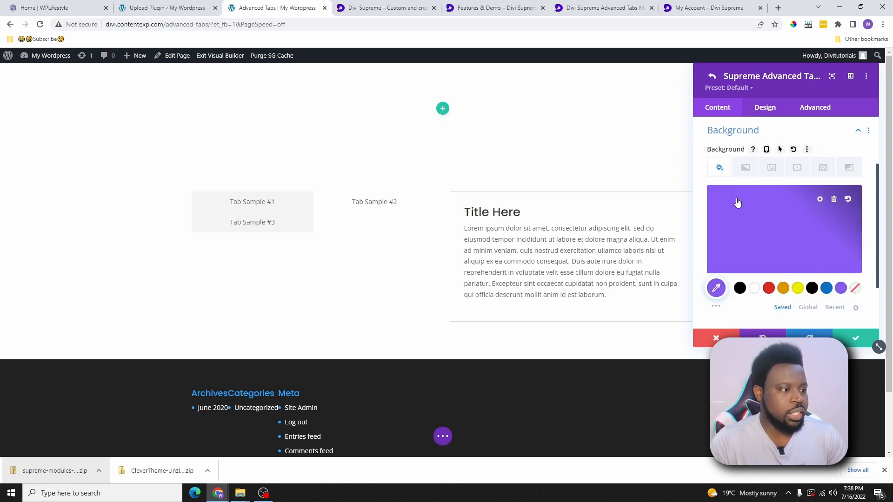
click(712, 76)
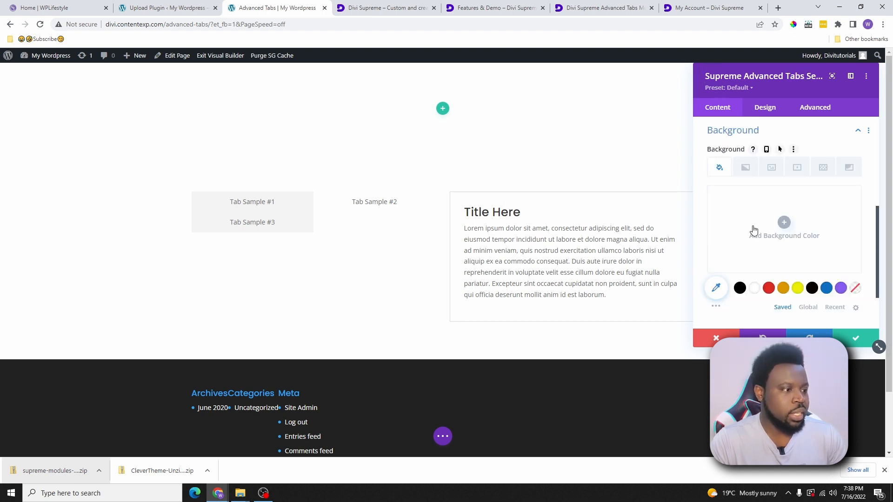
Step: Give Tab Sample #2 an orange background color and preview the content of all three tabs
scroll(753, 230, up, 5)
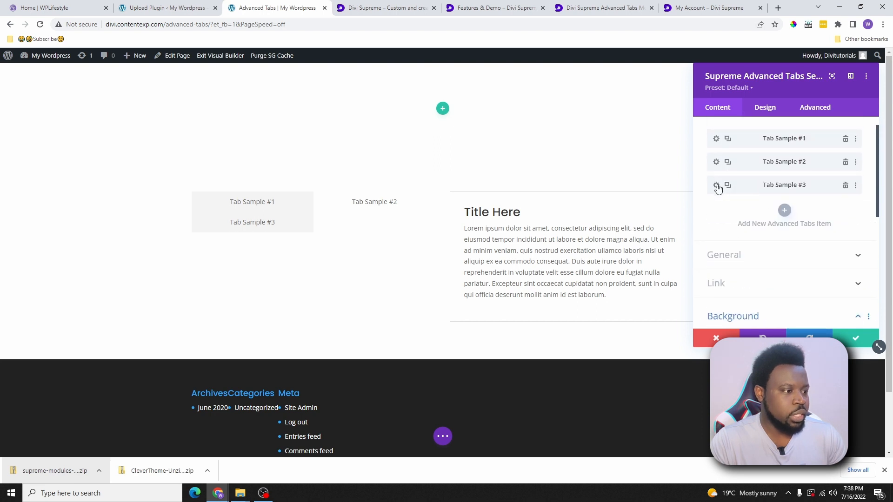
click(717, 186)
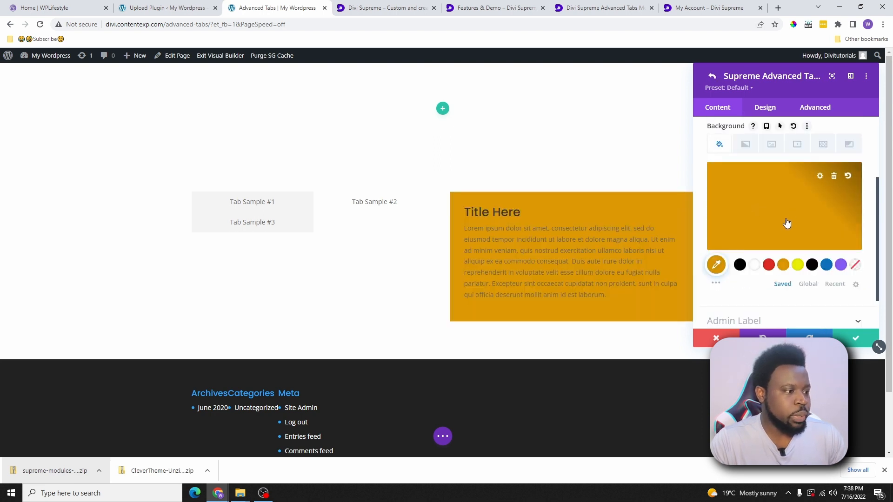
click(712, 77)
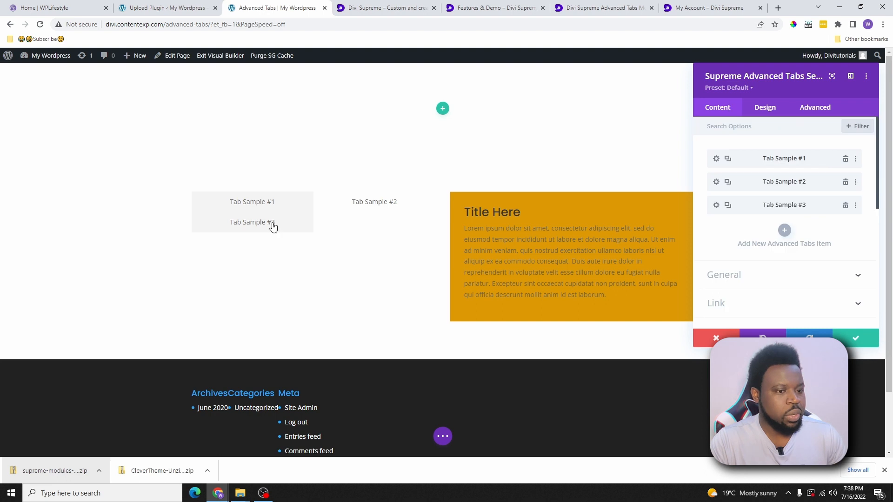
click(261, 204)
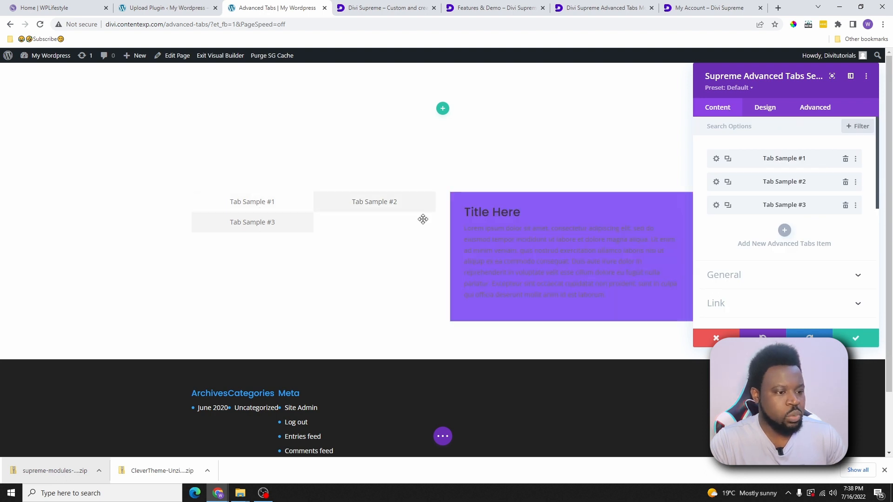
click(396, 204)
click(269, 226)
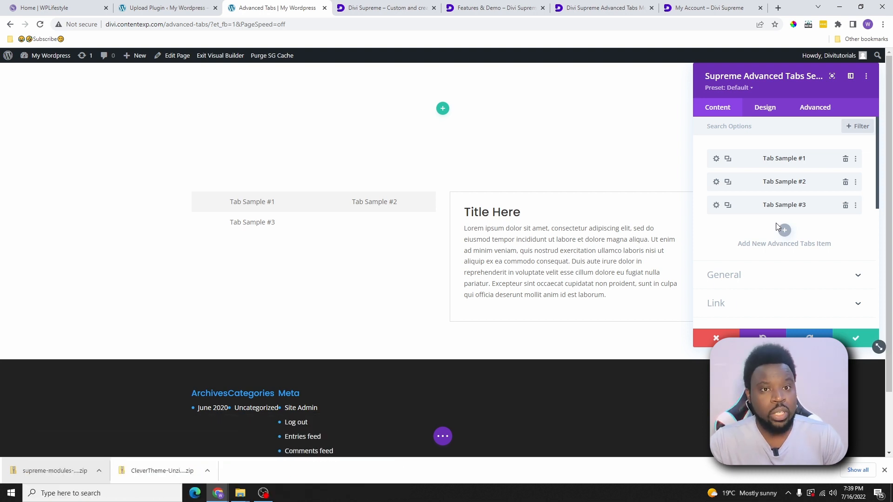
Step: Set the tabs layout to Horizontal with the position at Bottom, and preview the third tab
click(744, 274)
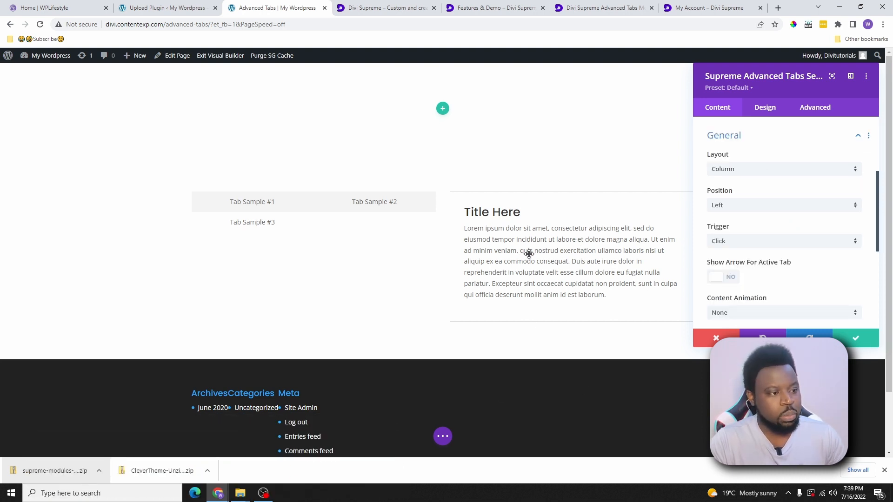
click(750, 169)
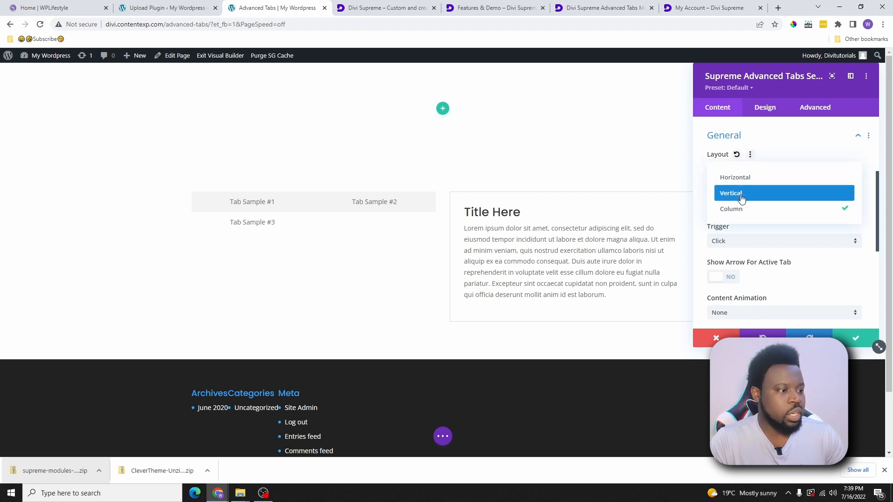
click(747, 181)
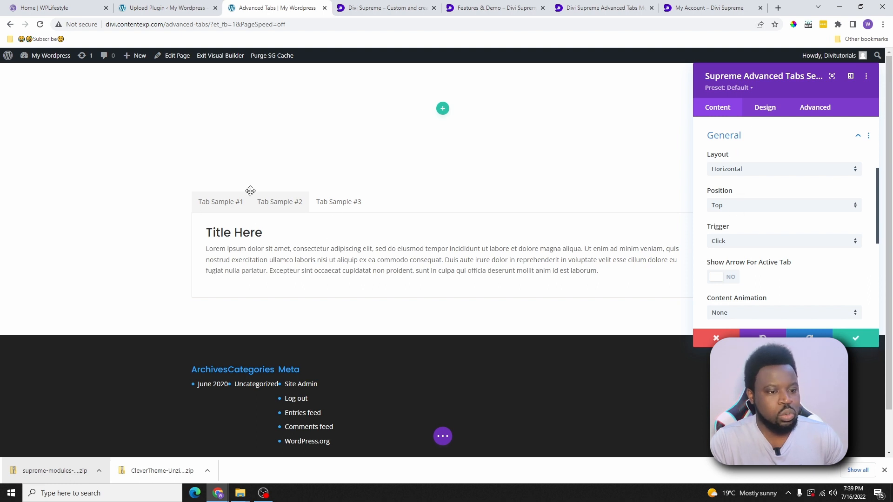
click(735, 205)
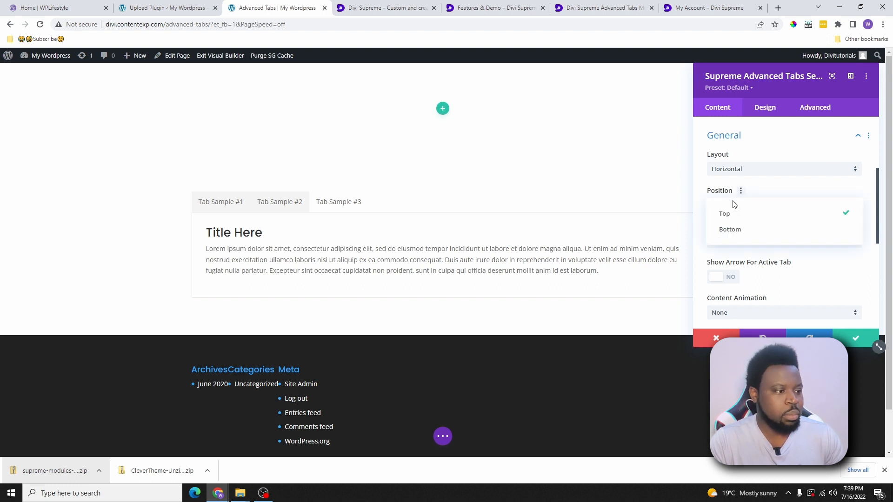
click(743, 231)
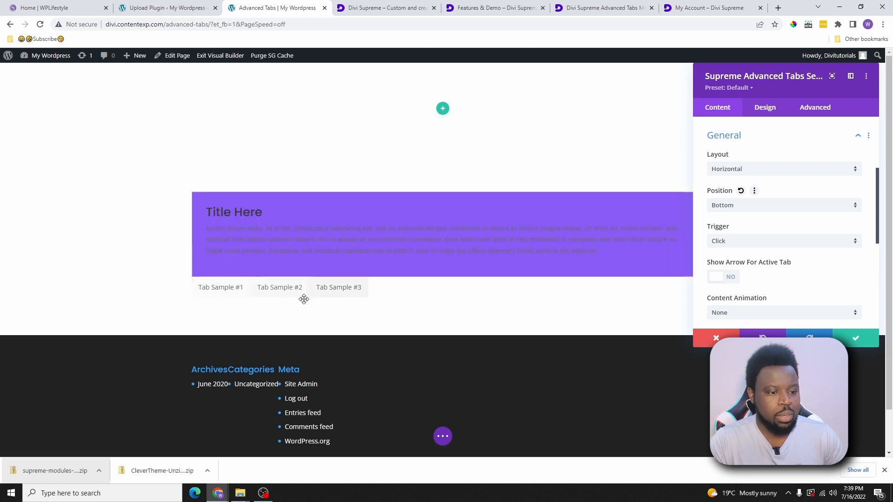
click(345, 295)
Step: Turn on the arrow for the active tab and open the module's design settings
scroll(798, 235, down, 2)
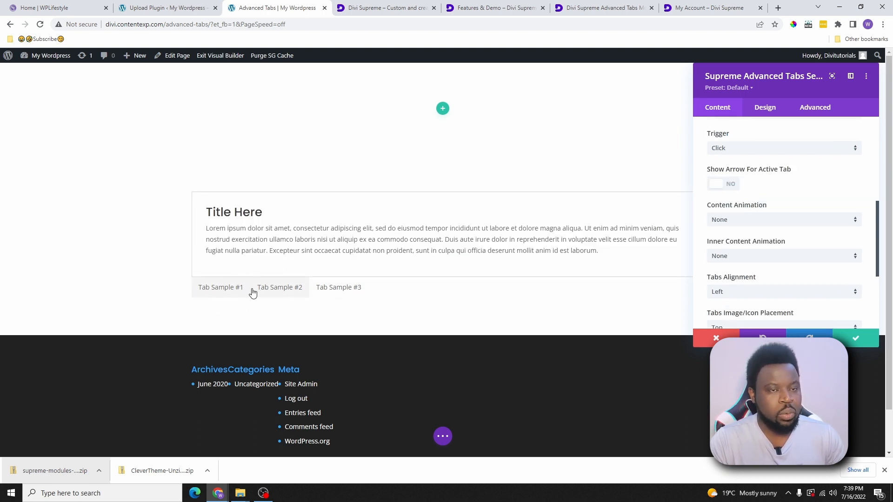
click(728, 184)
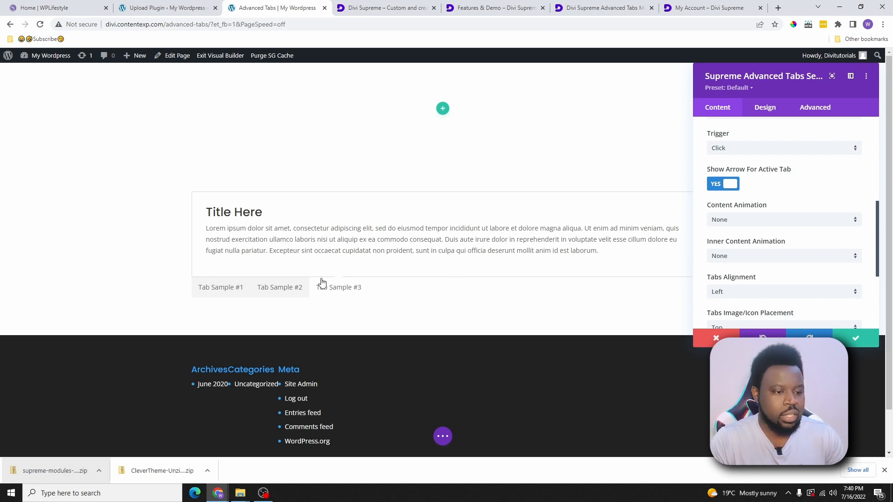
click(764, 108)
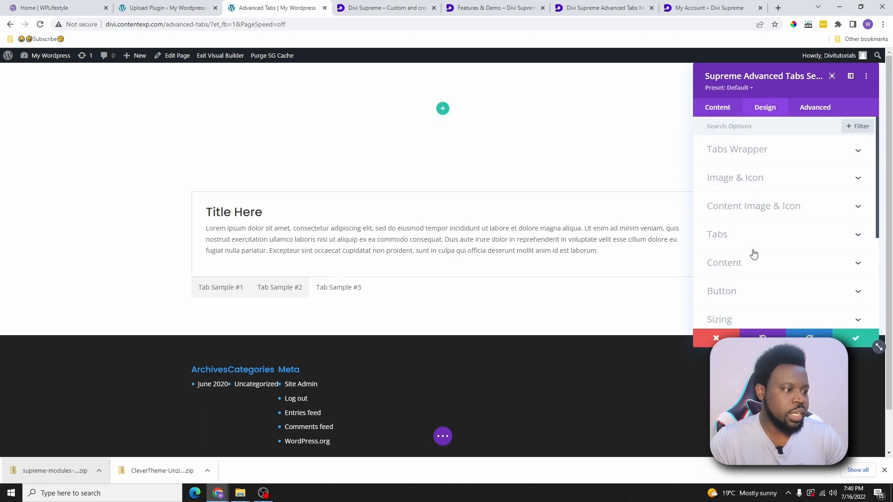
Step: Give the tabs a purple active background and purple inactive text color, and set the tab font weight to Bold
click(747, 239)
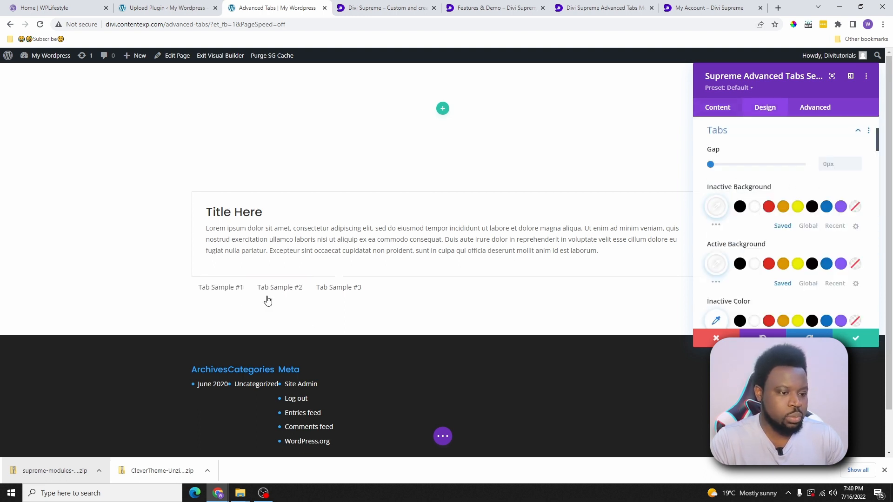
click(841, 264)
click(748, 282)
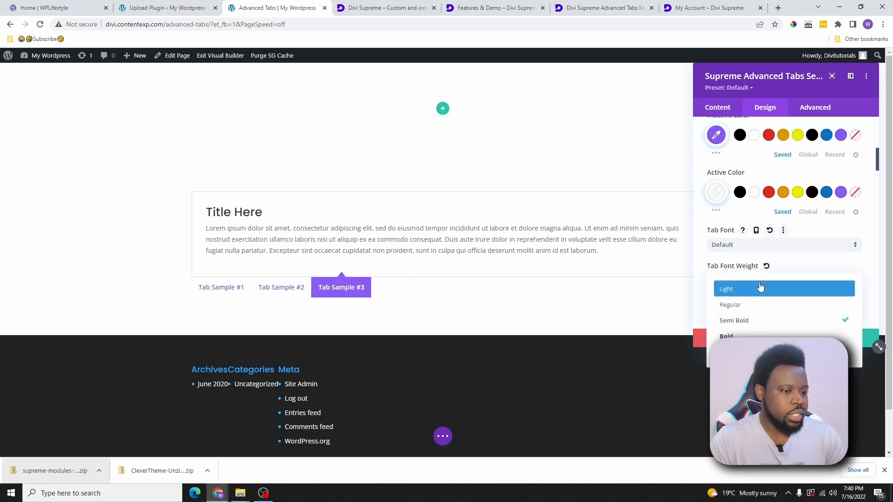
click(754, 335)
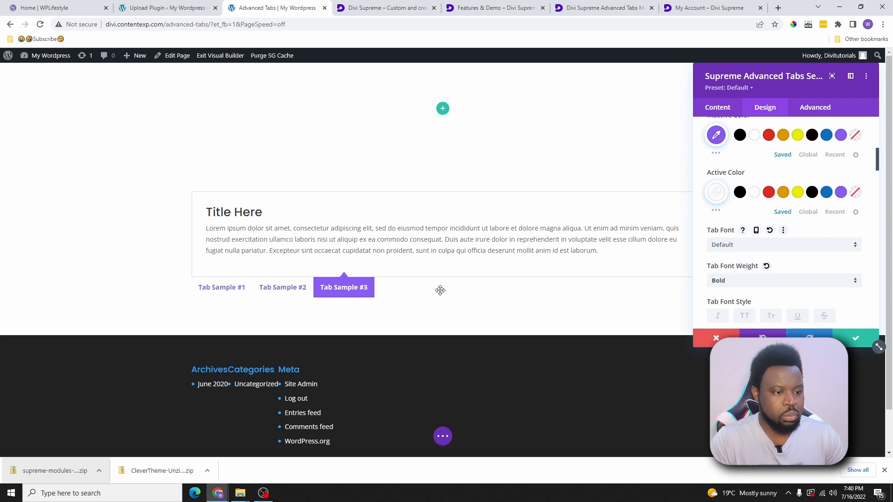
Step: Try uppercase styling and a 16px text size on the tab titles, and reset the text size
click(765, 244)
click(759, 110)
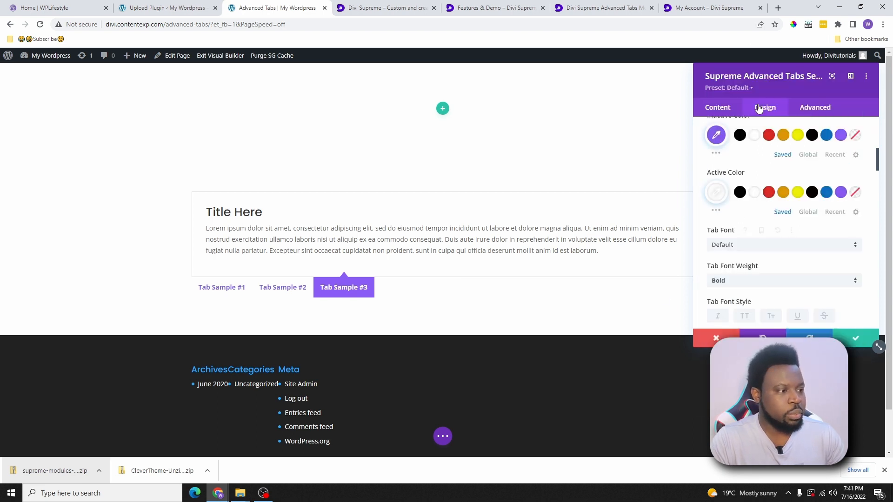
scroll(763, 209, down, 3)
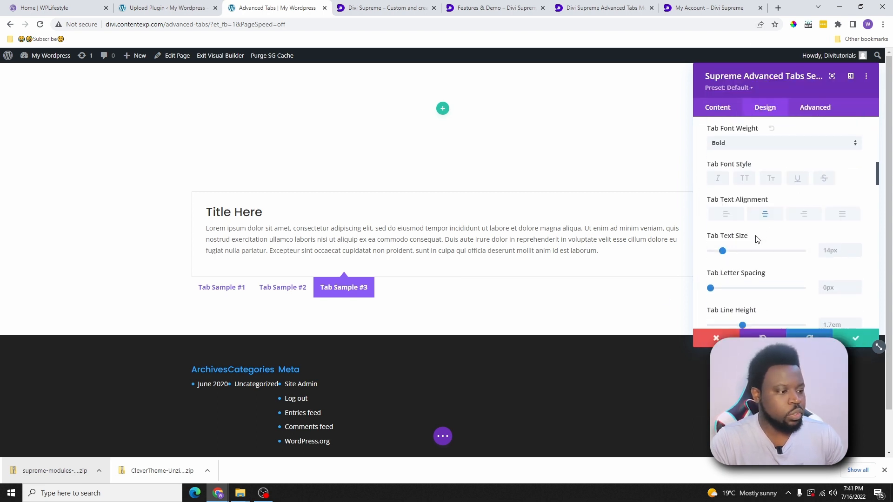
click(744, 177)
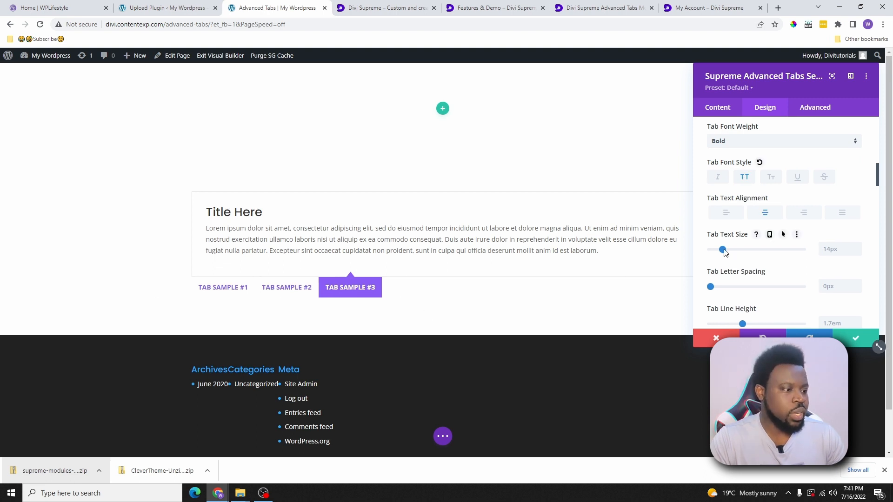
mouse_move(729, 252)
mouse_down()
mouse_move(741, 253)
mouse_move(726, 250)
mouse_up()
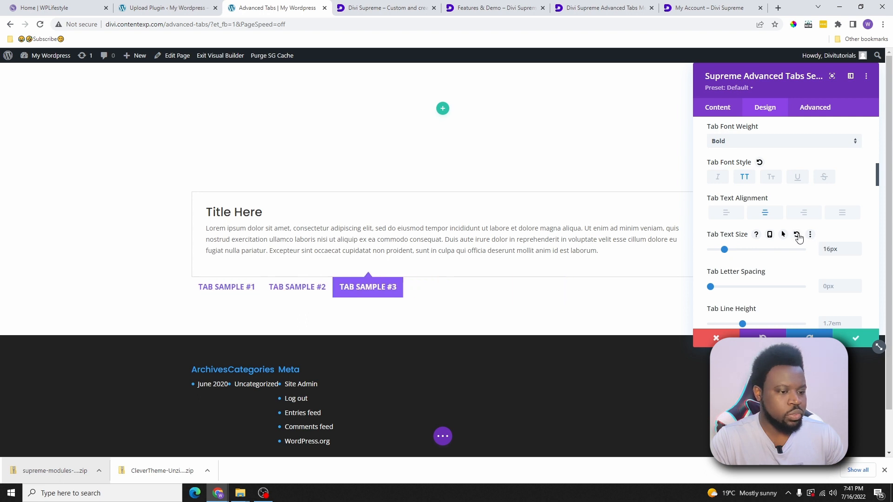
click(797, 235)
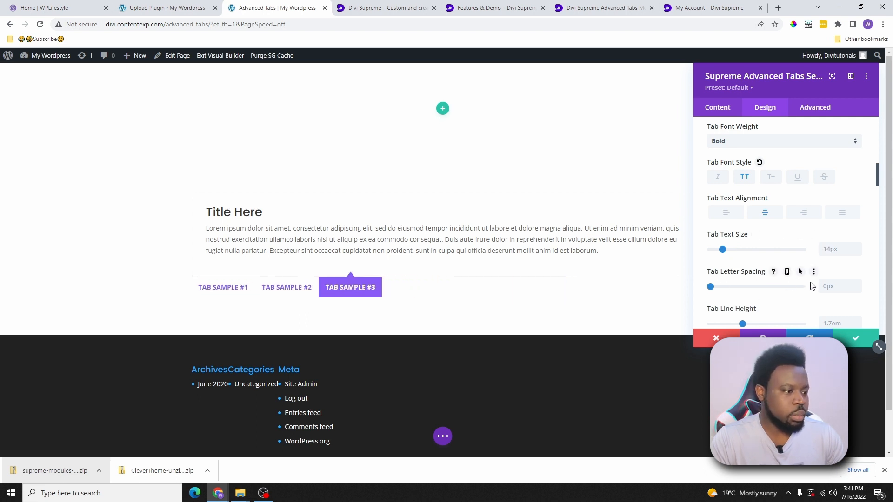
Step: Set the tab letter spacing to 2px and add a thin solid border around the tabs
click(858, 285)
scroll(770, 281, down, 5)
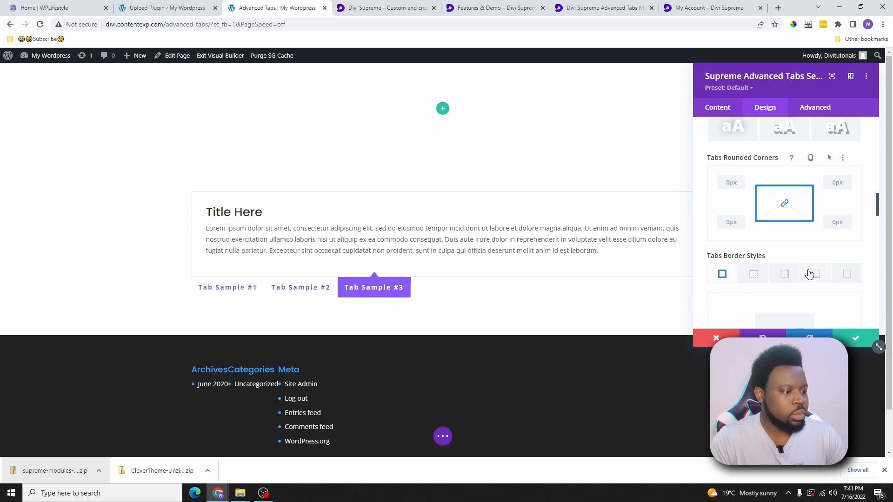
scroll(823, 261, down, 2)
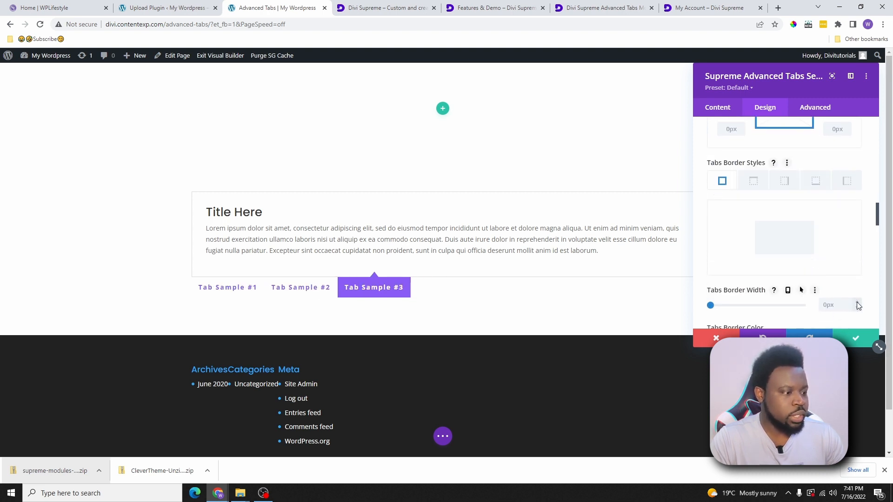
click(858, 304)
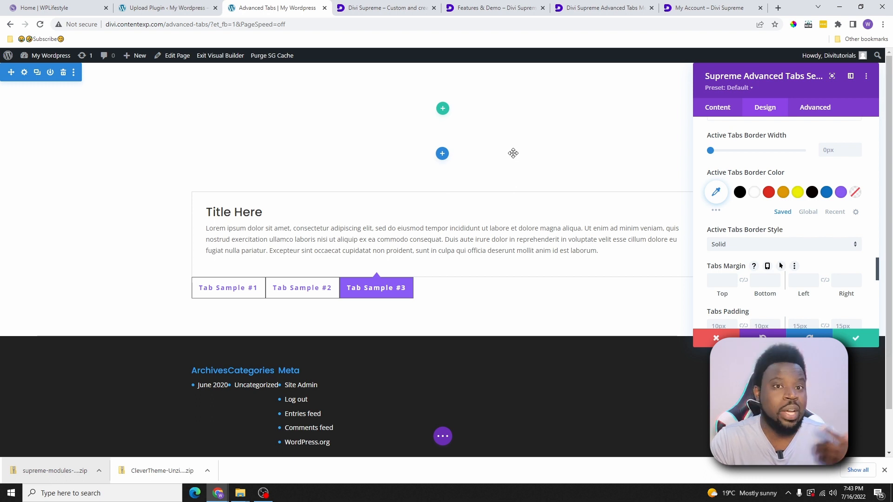
Step: Add a right margin to space the tabs apart and preview the first tab
scroll(757, 266, down, 1)
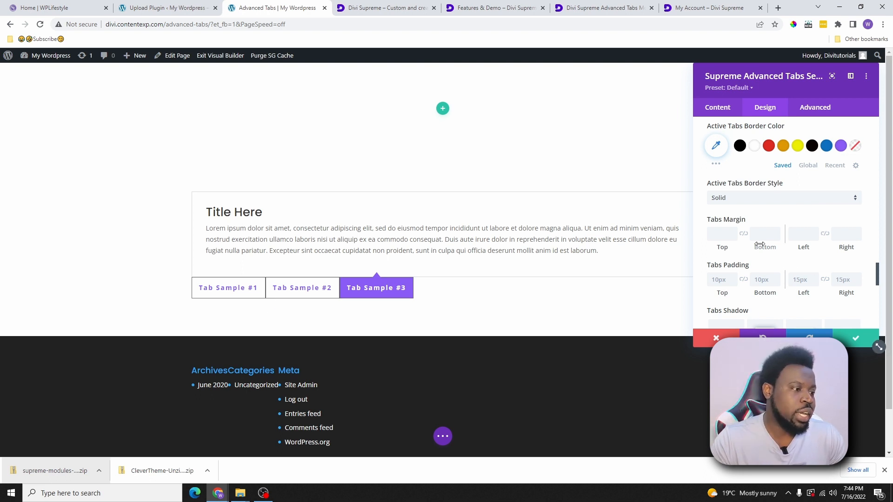
click(857, 230)
click(858, 231)
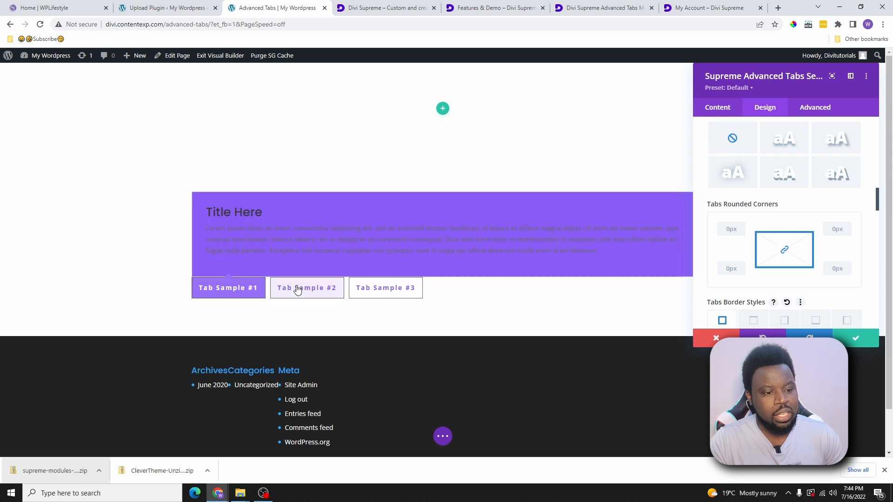
scroll(772, 233, up, 10)
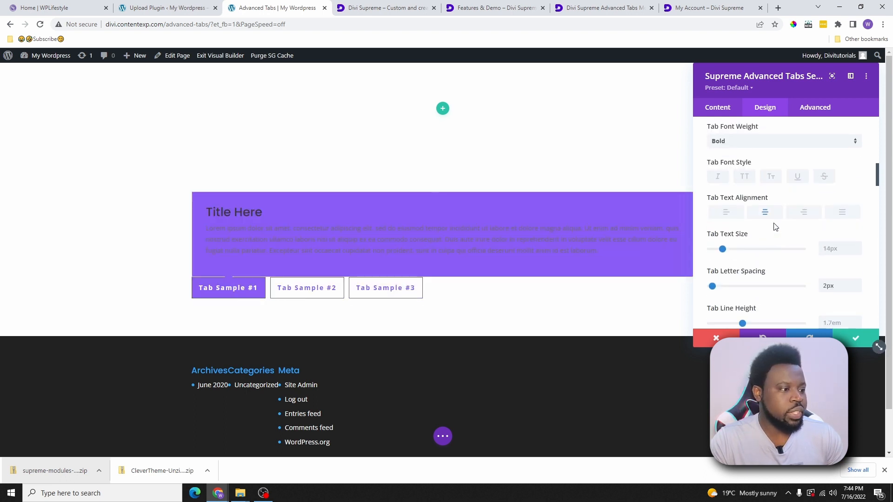
Step: Open the module's General content settings and look through the available animation options
click(722, 111)
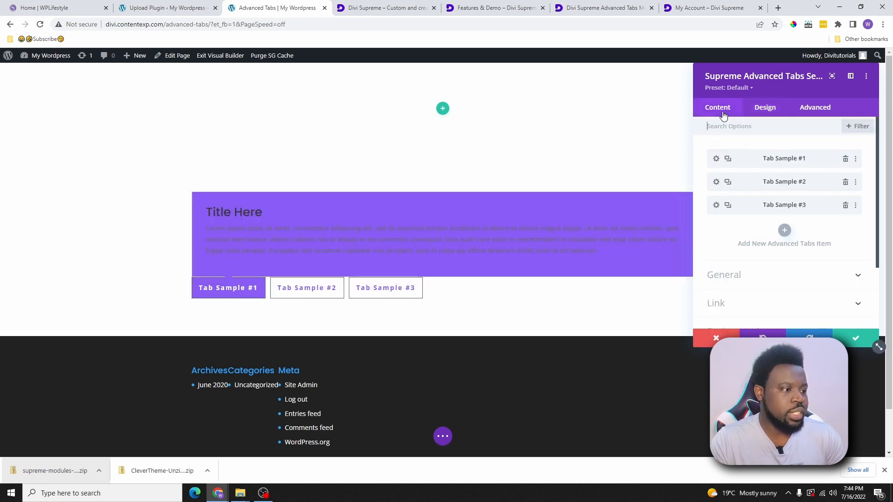
scroll(754, 186, down, 1)
click(751, 231)
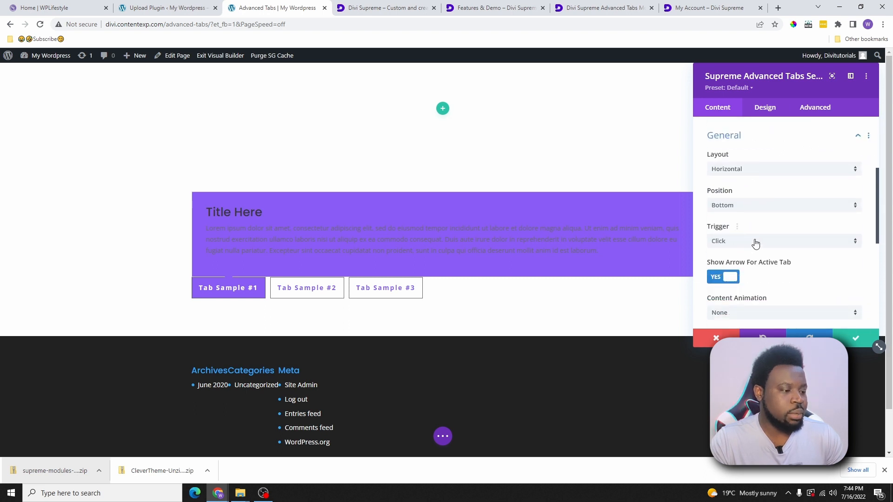
scroll(756, 244, down, 3)
click(756, 246)
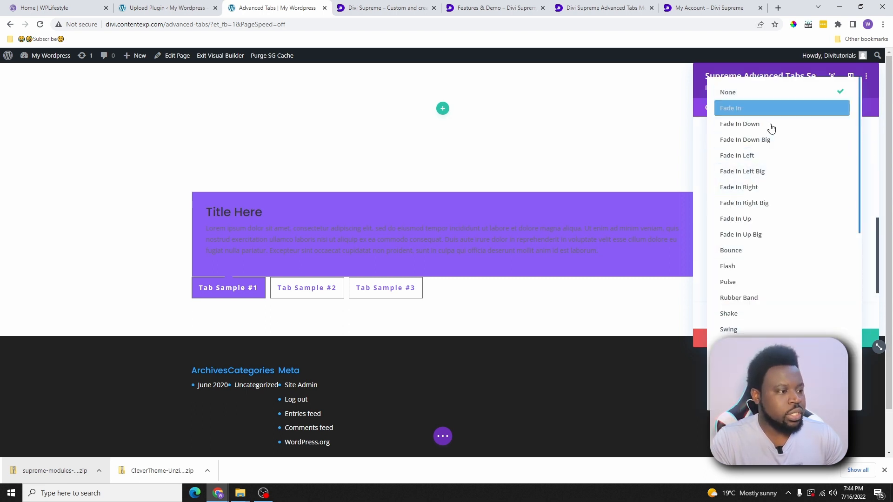
click(680, 162)
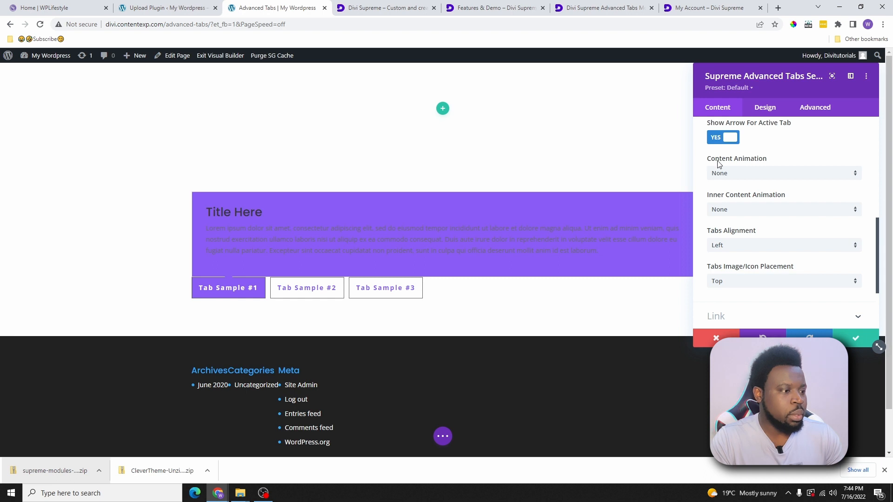
Step: Set the Content Animation to Fade In Down and preview it by switching between the three tabs
click(730, 174)
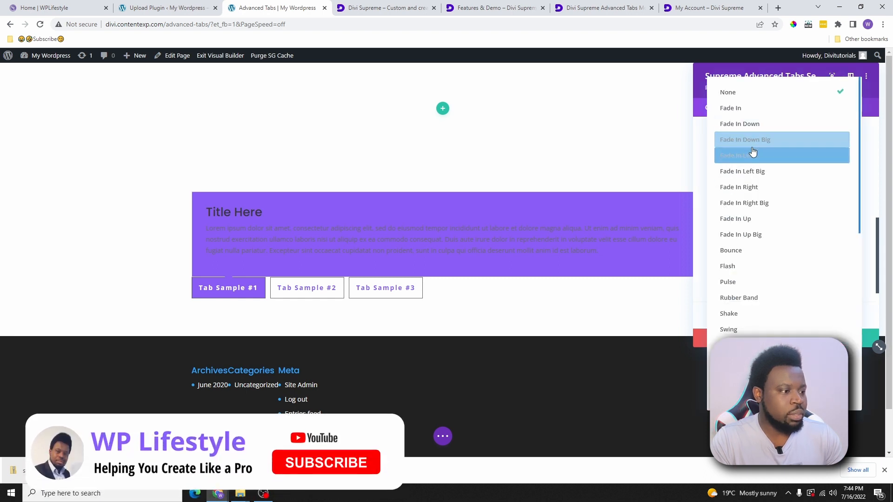
click(742, 124)
click(307, 289)
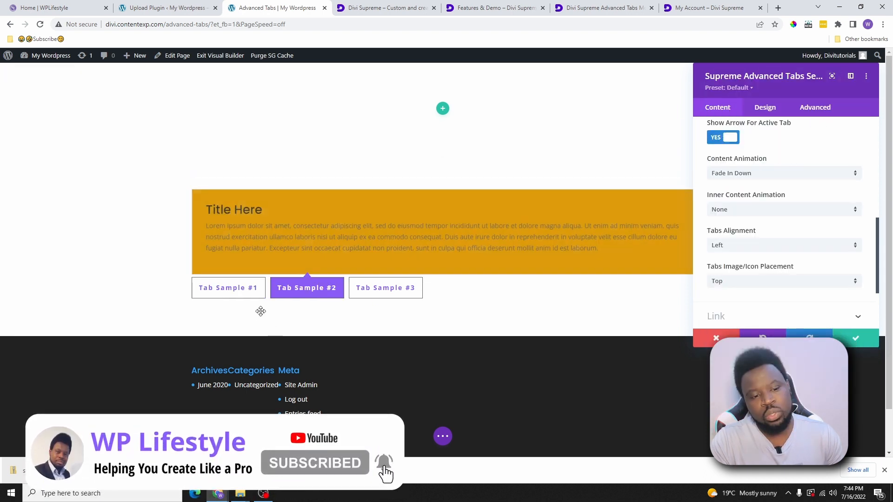
click(303, 298)
click(378, 291)
click(242, 295)
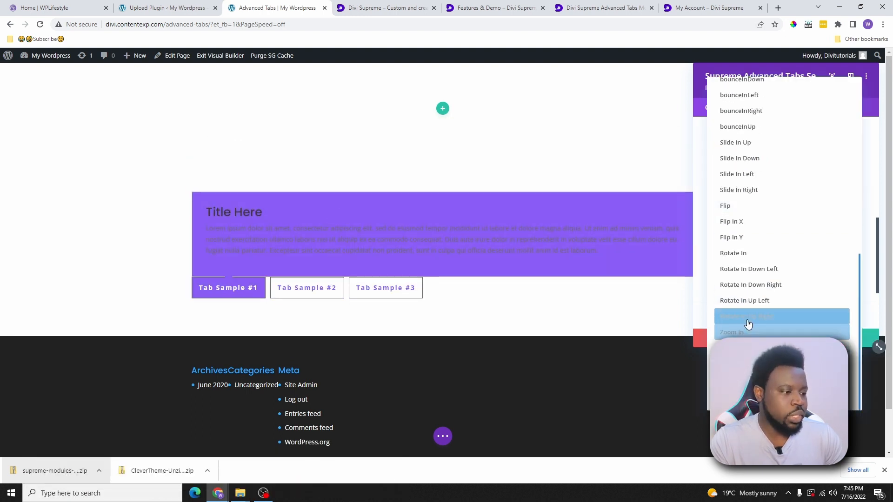
Step: Change the Content Animation to Zoom In and preview it on the second and third tabs
click(740, 332)
click(305, 289)
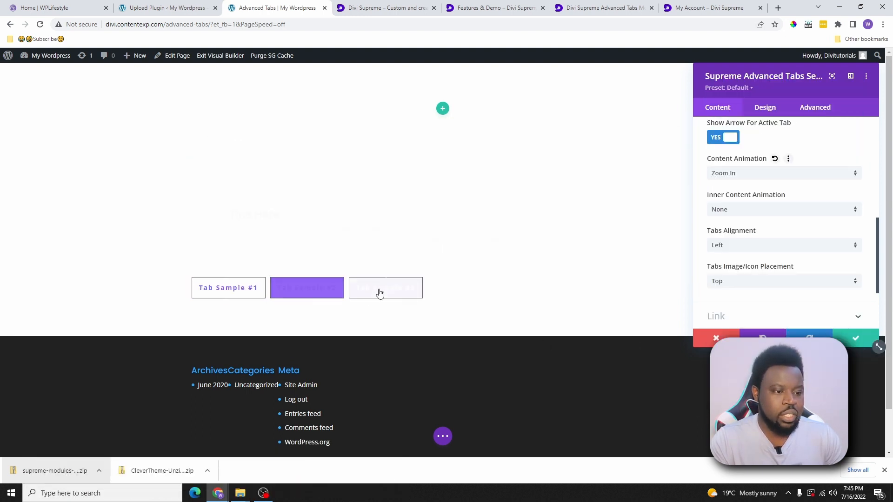
click(380, 292)
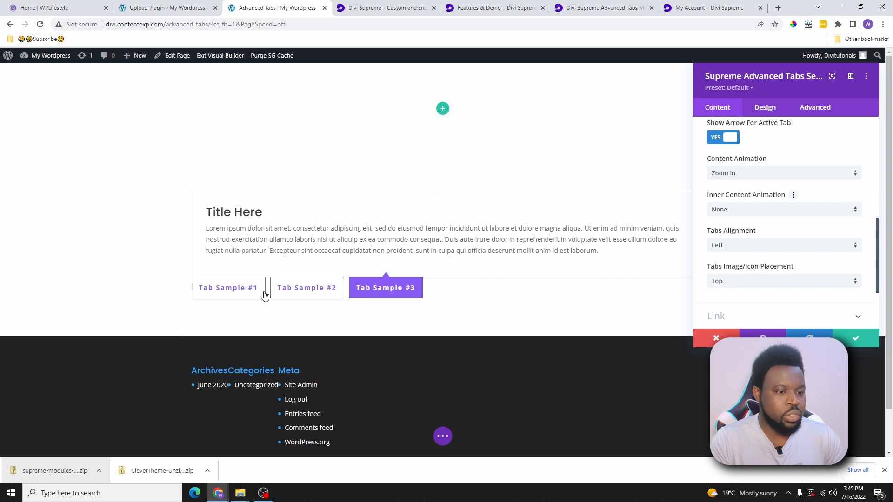
Step: Try the Center and Right options for Tabs Alignment, and return the alignment to Left
click(747, 246)
click(726, 269)
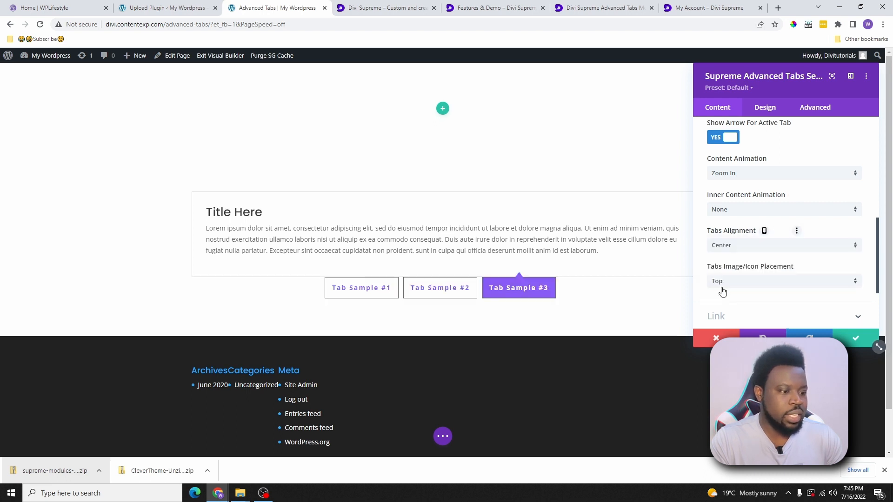
click(730, 249)
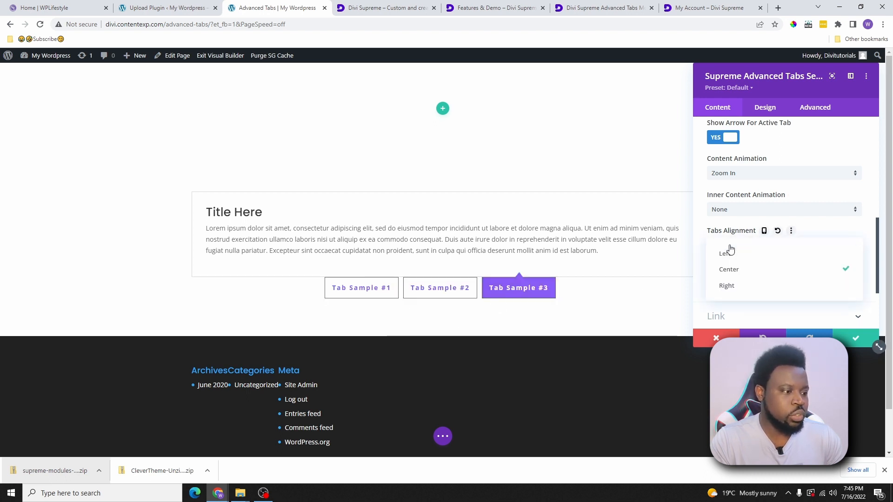
click(727, 286)
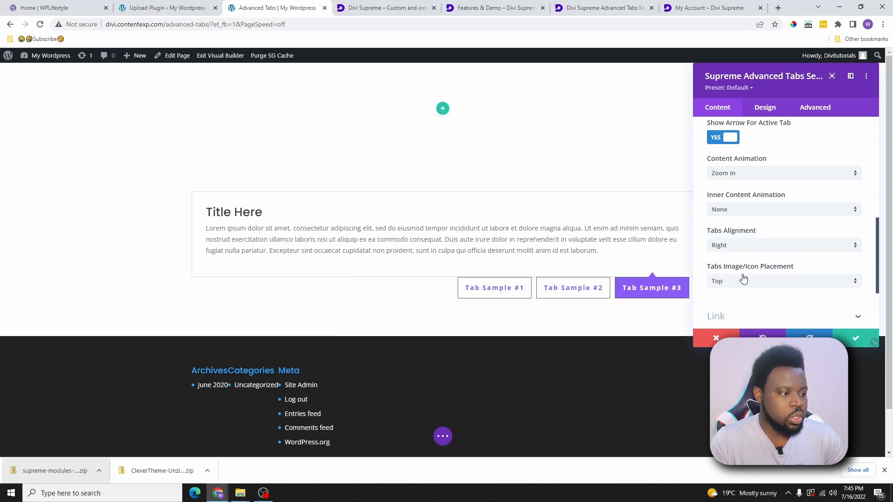
click(732, 246)
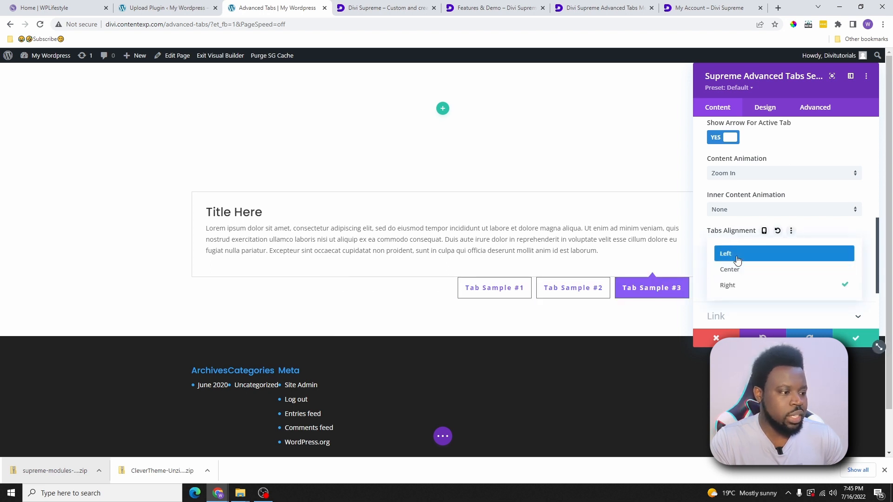
click(737, 259)
Step: Enable Use Icon / Image for Tab Sample #1 and set number-1.png from the Media Library as its image
scroll(740, 284, up, 5)
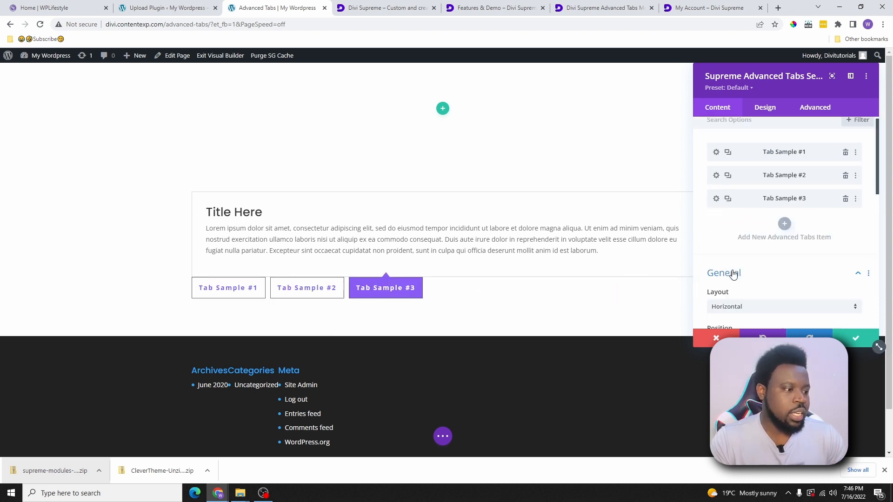
scroll(745, 260, down, 7)
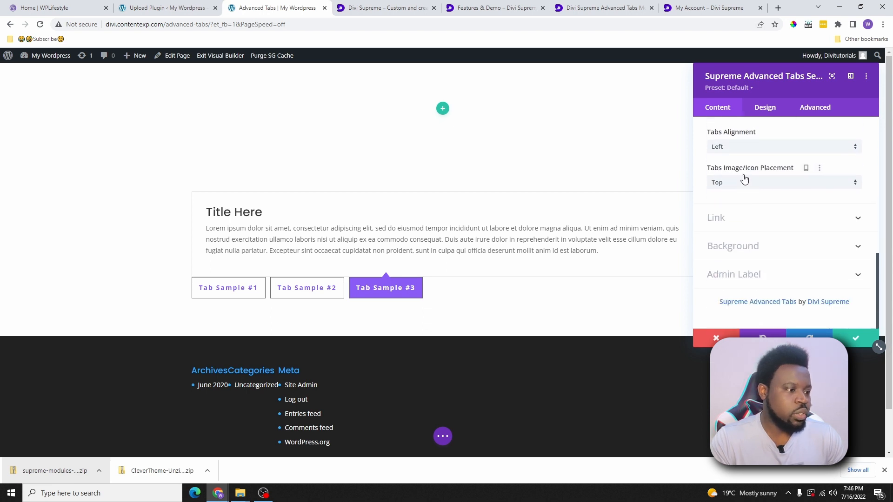
scroll(756, 233, up, 5)
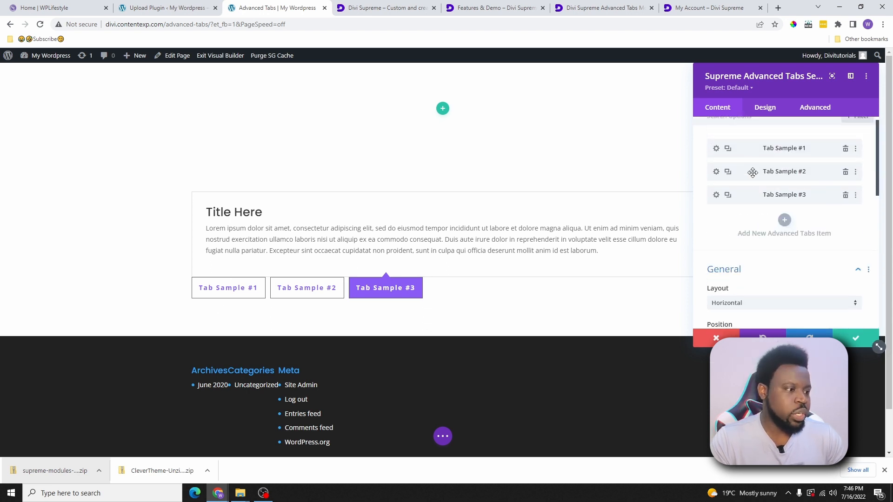
click(717, 150)
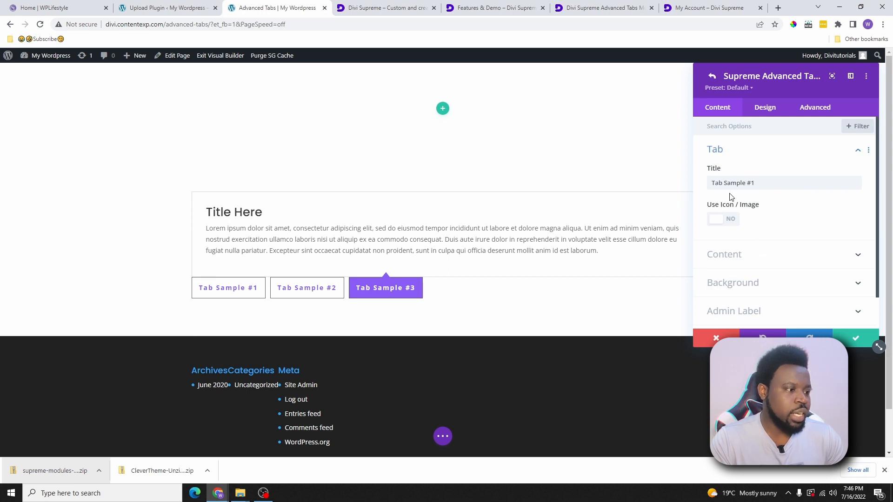
click(719, 222)
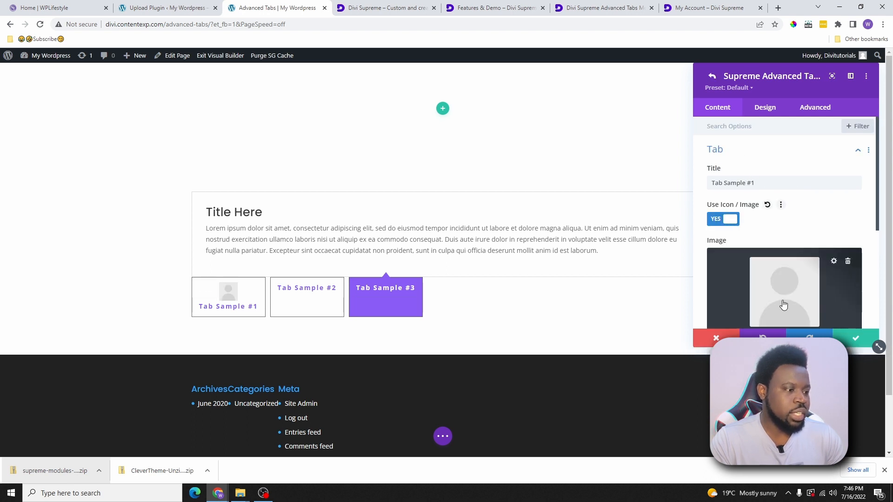
scroll(789, 239, down, 3)
scroll(772, 219, up, 3)
click(781, 209)
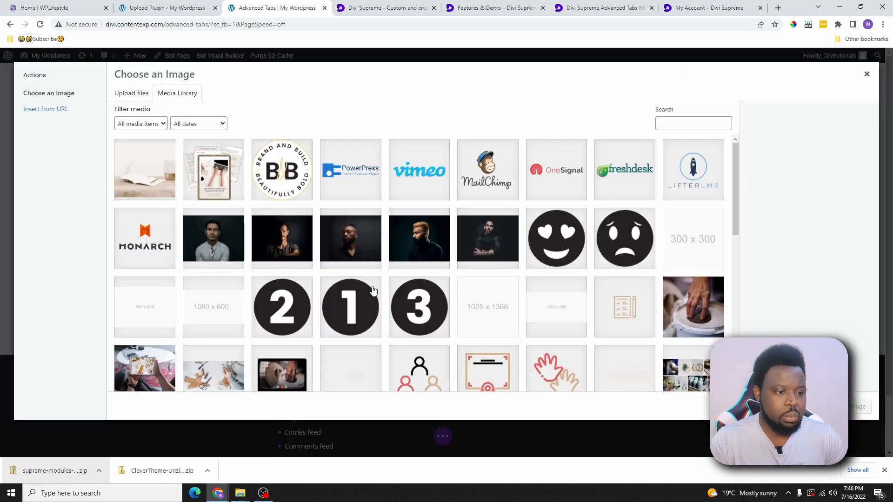
click(345, 316)
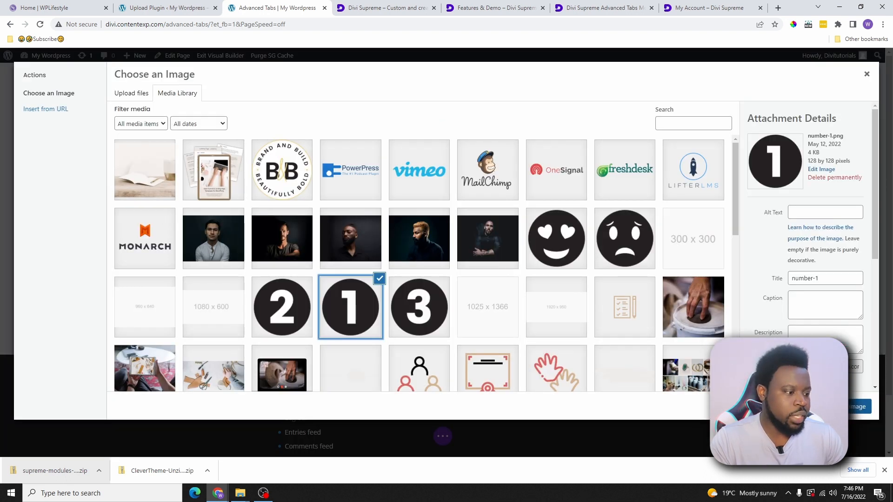
click(860, 407)
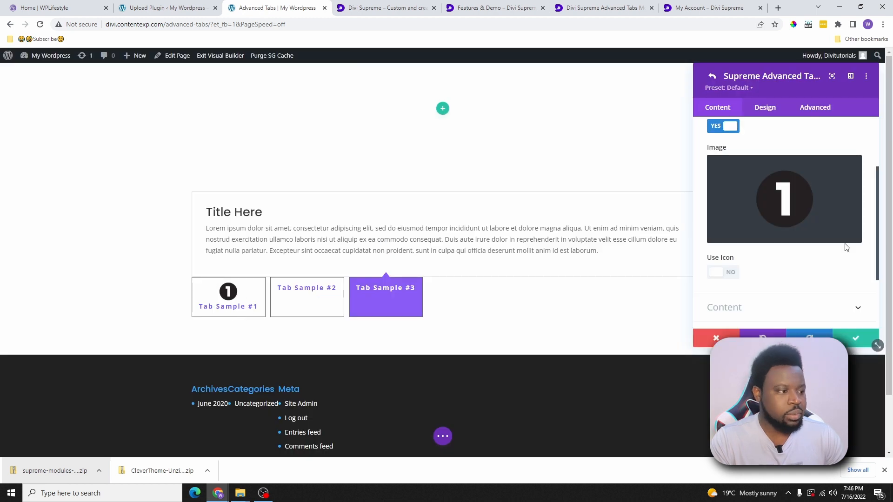
Step: Enable Use Icon / Image for Tab Sample #2 and give it the number 1 image
scroll(784, 197, up, 2)
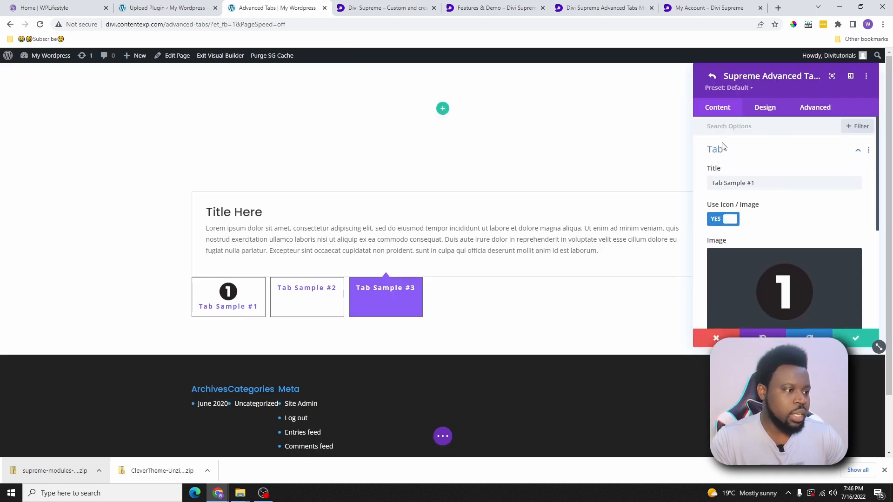
click(712, 76)
click(714, 182)
click(723, 218)
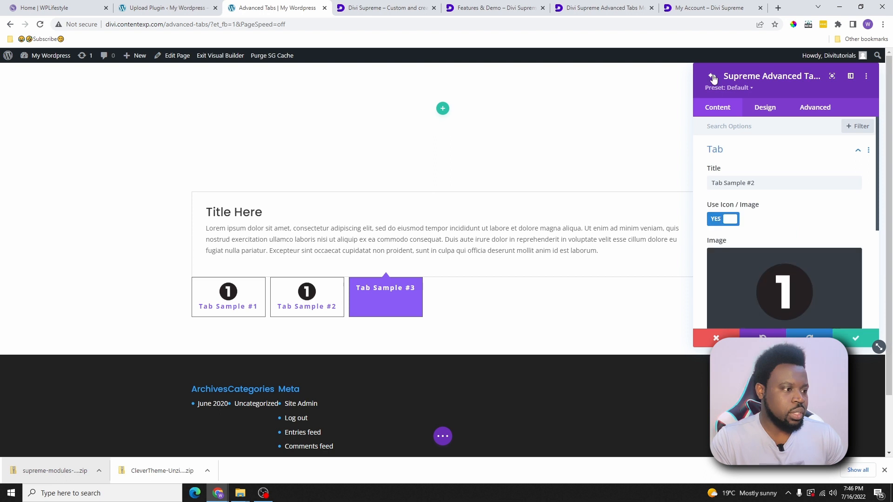
Step: Enable Use Icon / Image for Tab Sample #3, give it the number 3 image, and return to the module settings
click(707, 76)
click(716, 205)
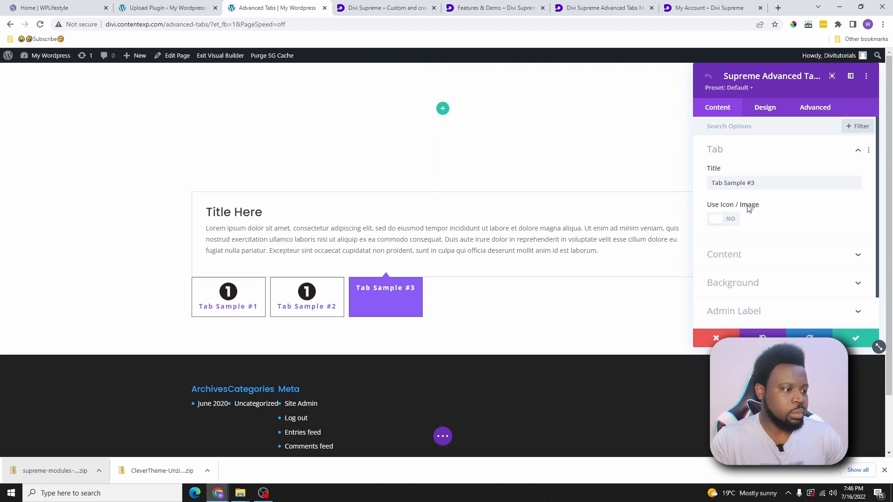
click(724, 219)
click(712, 77)
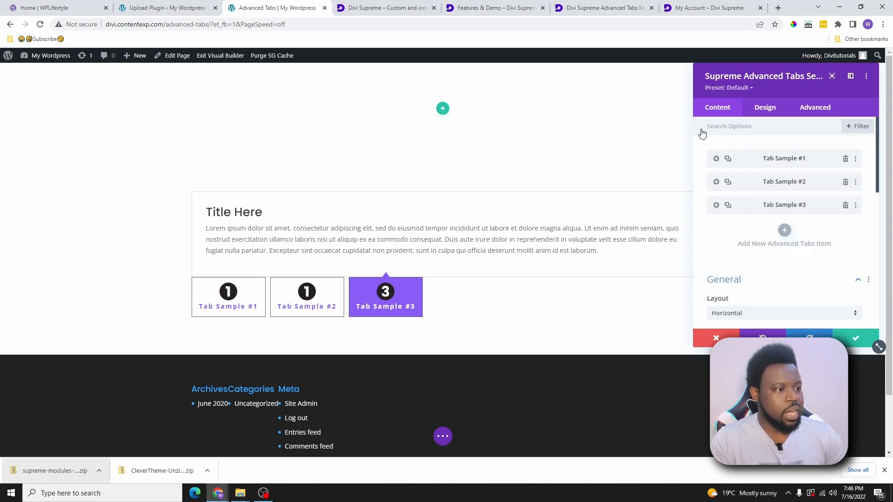
Step: Try the Left and Right options for Tabs Image/Icon Placement, and set the placement to Left
scroll(724, 273, down, 10)
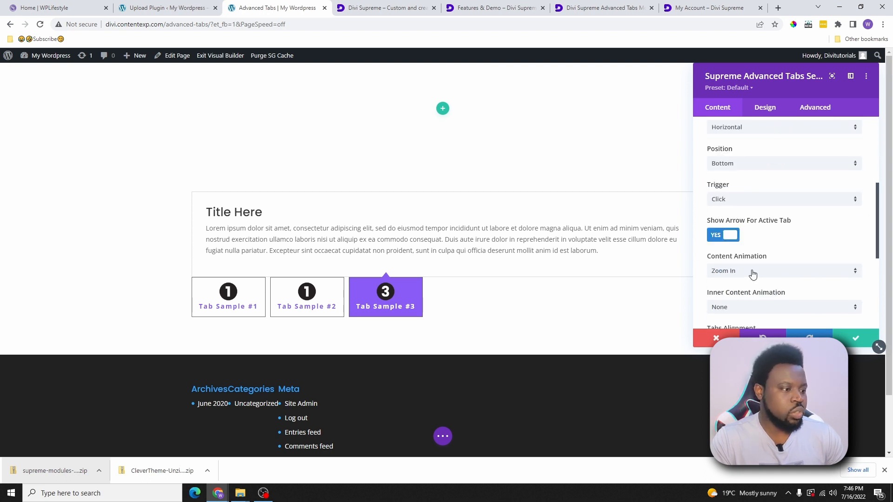
click(731, 181)
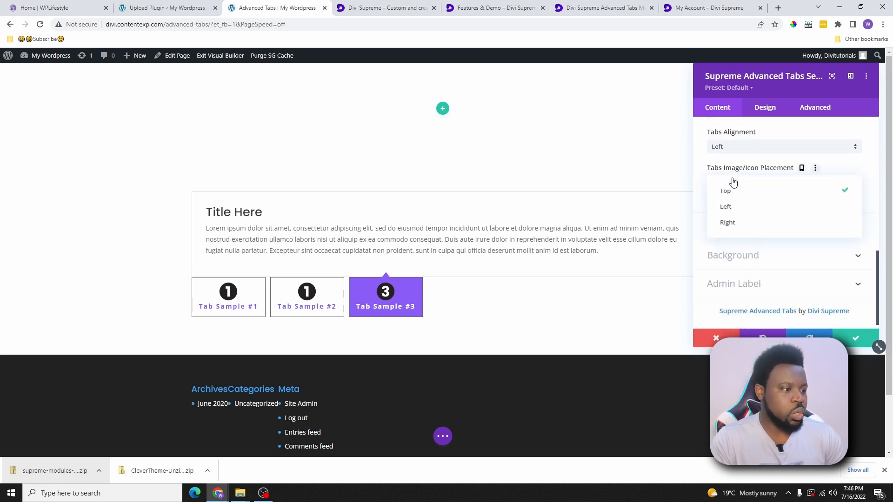
click(726, 208)
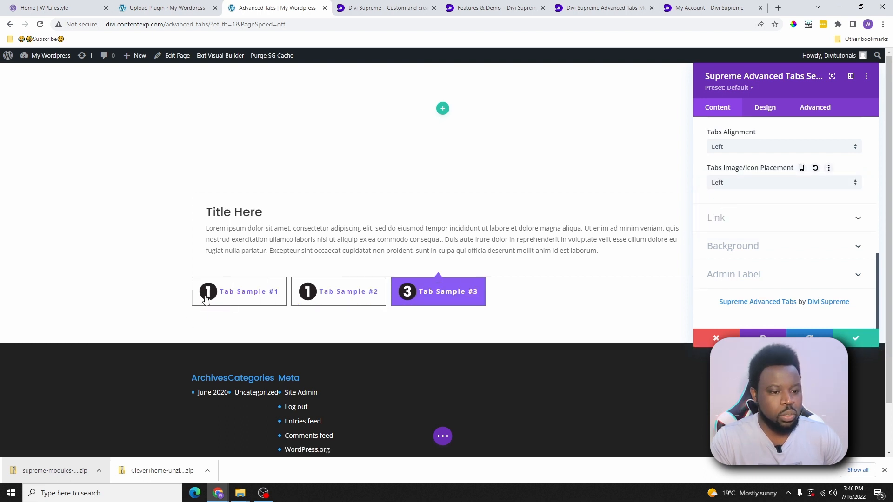
click(739, 184)
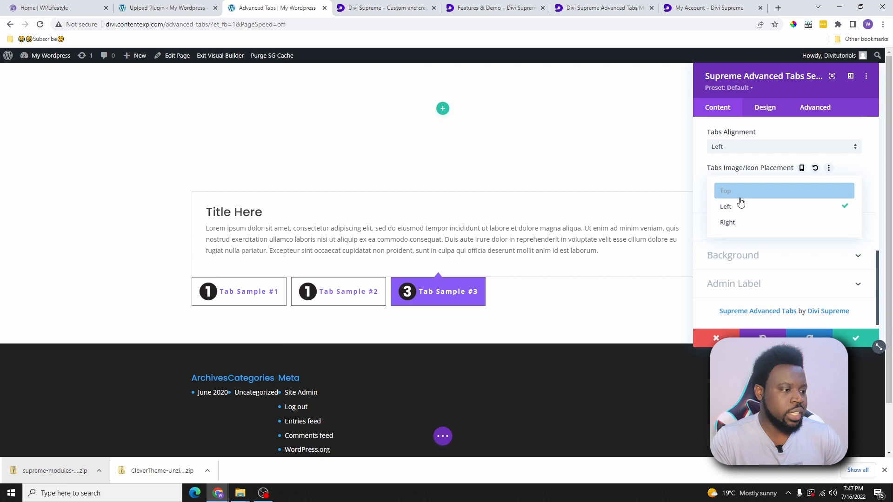
click(728, 222)
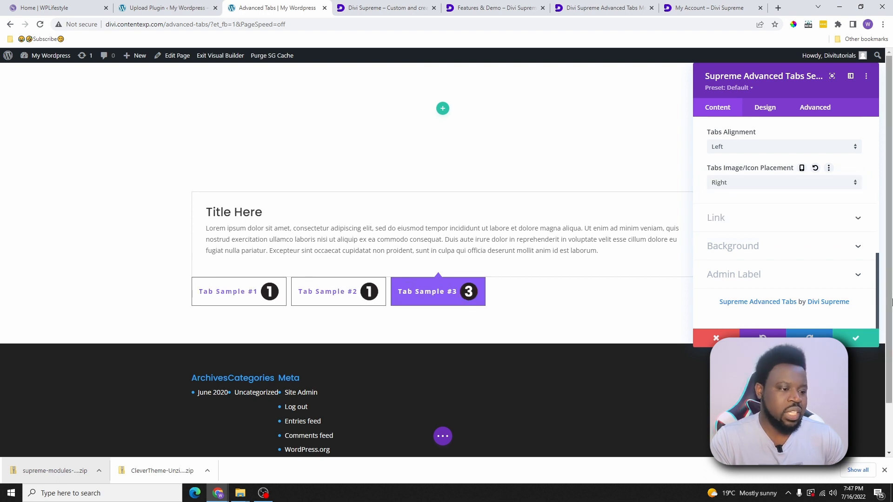
click(746, 186)
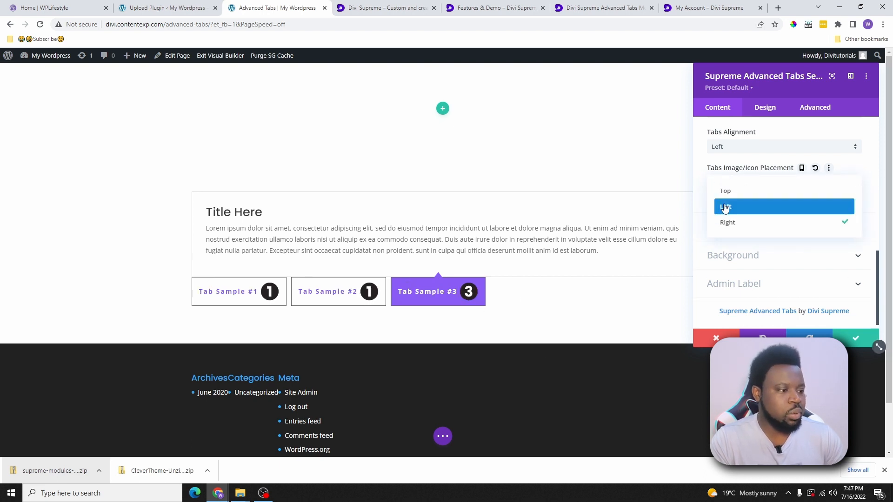
Step: Try Use Icon on Tab Sample #1 with several arrow icons, including the double left and double right arrows, and turn Use Icon off again
scroll(747, 203, up, 10)
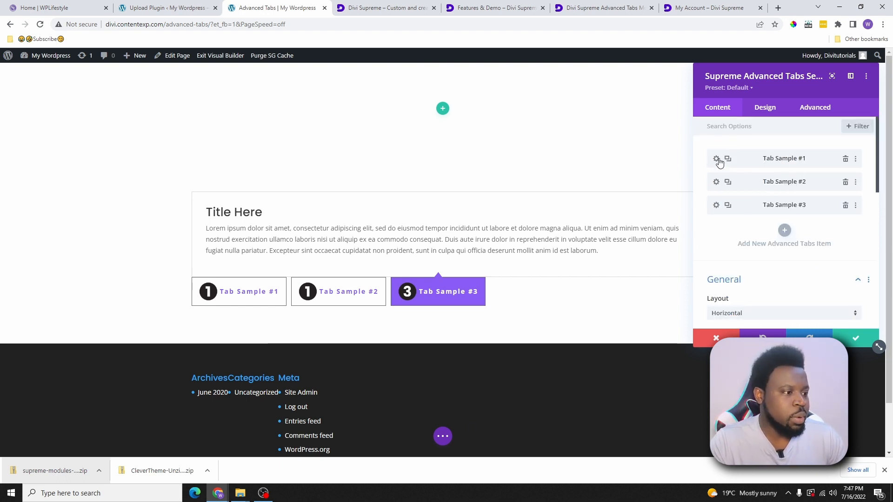
click(735, 179)
scroll(752, 228, down, 3)
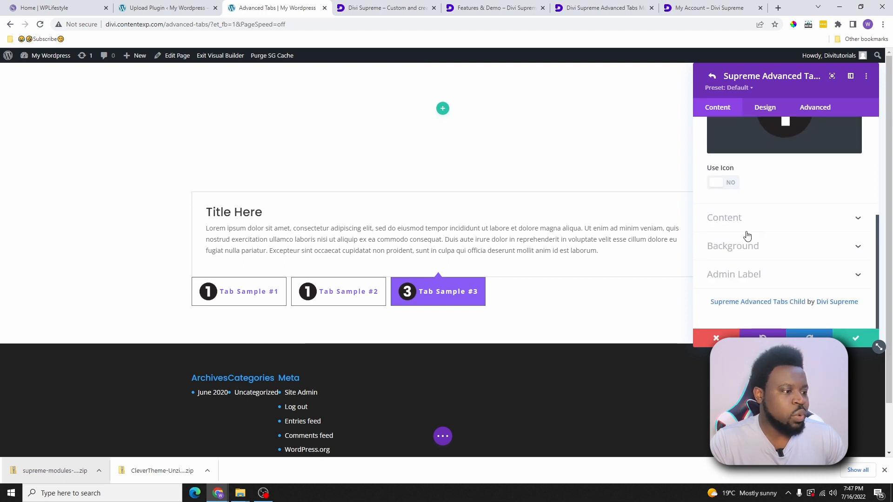
click(727, 192)
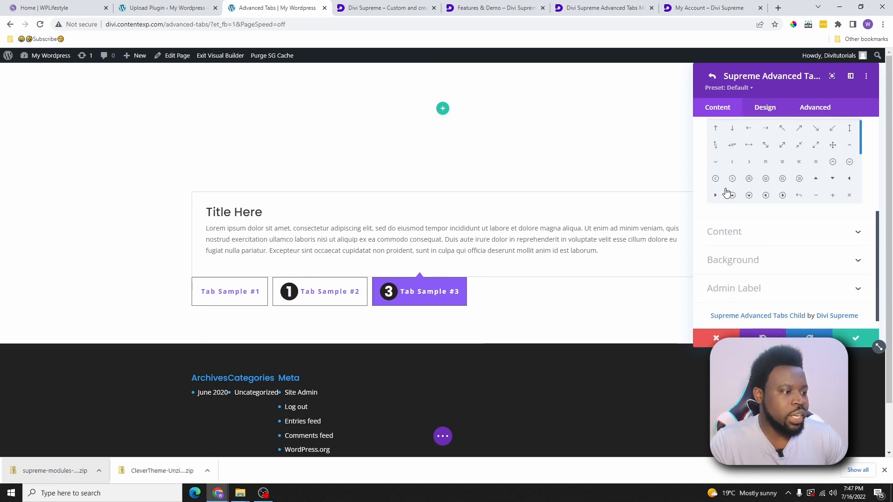
click(766, 196)
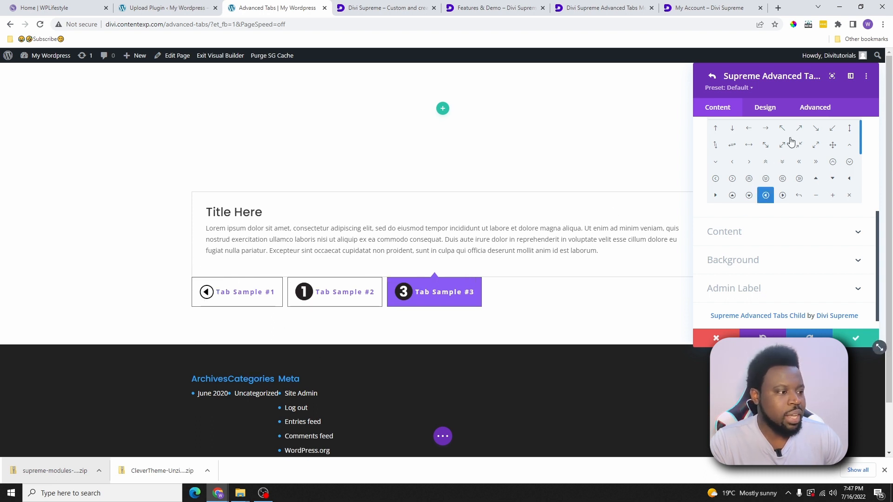
click(782, 161)
click(800, 162)
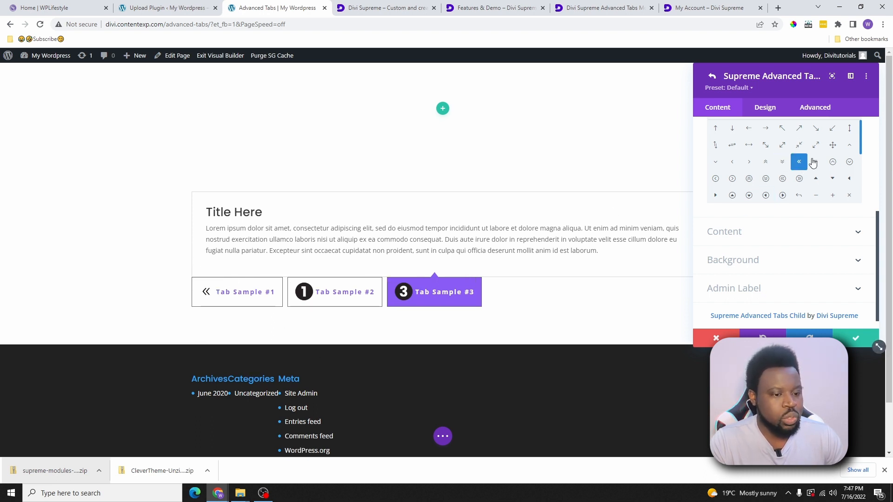
click(815, 162)
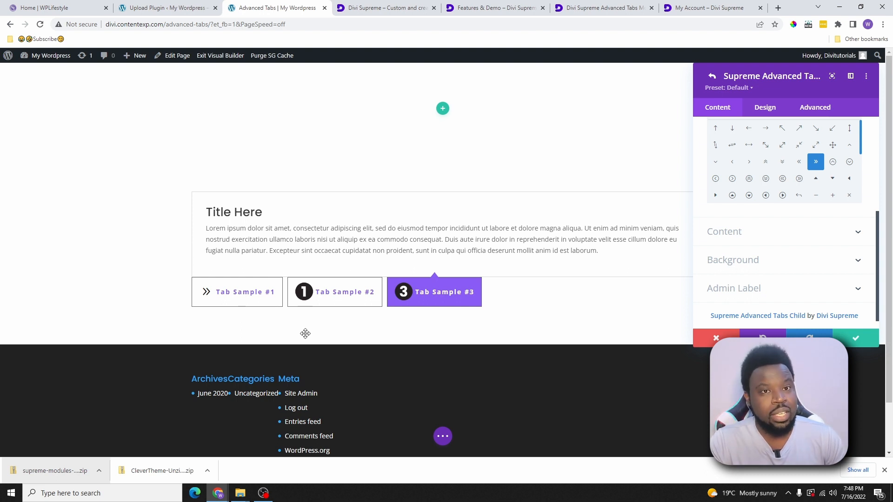
scroll(783, 301, up, 3)
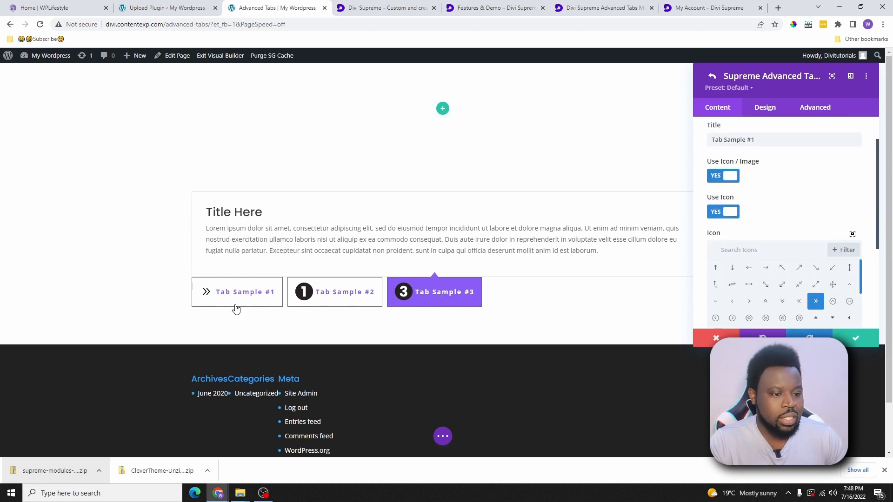
click(717, 212)
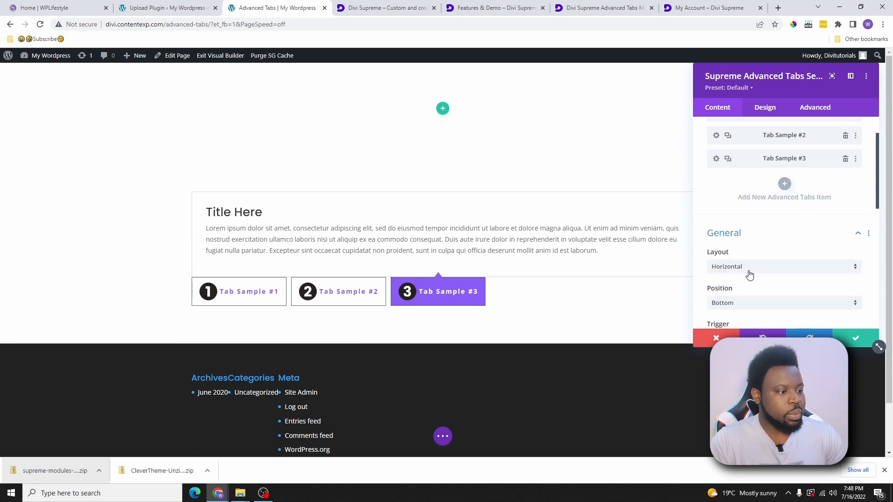
Step: Try the Vertical layout for the tabs and preview it by switching between the three tabs
scroll(750, 276, down, 2)
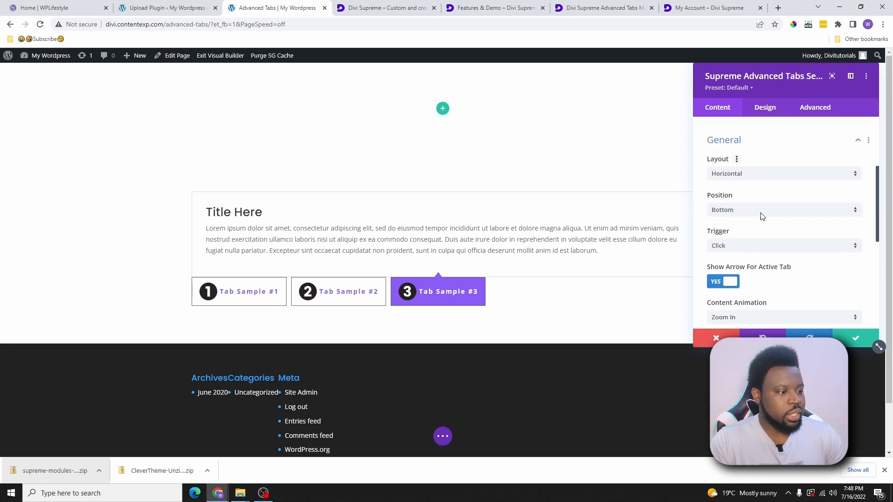
click(737, 175)
click(737, 200)
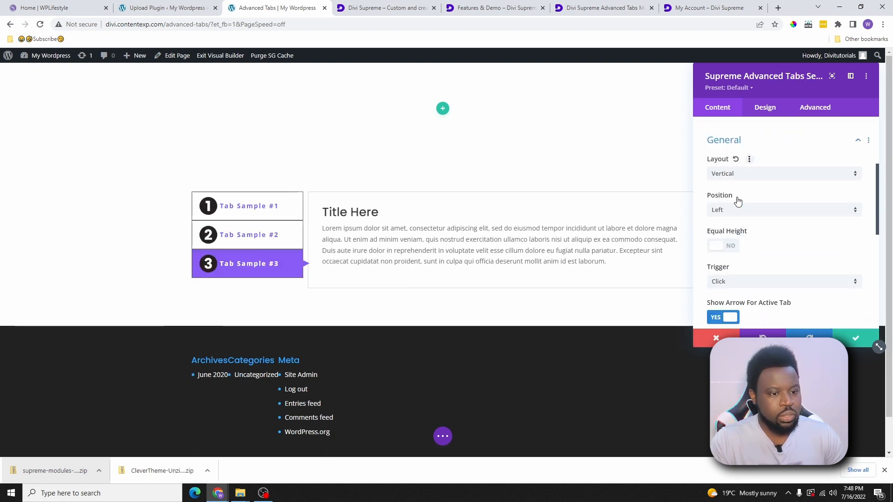
click(255, 211)
click(252, 234)
click(256, 261)
click(261, 216)
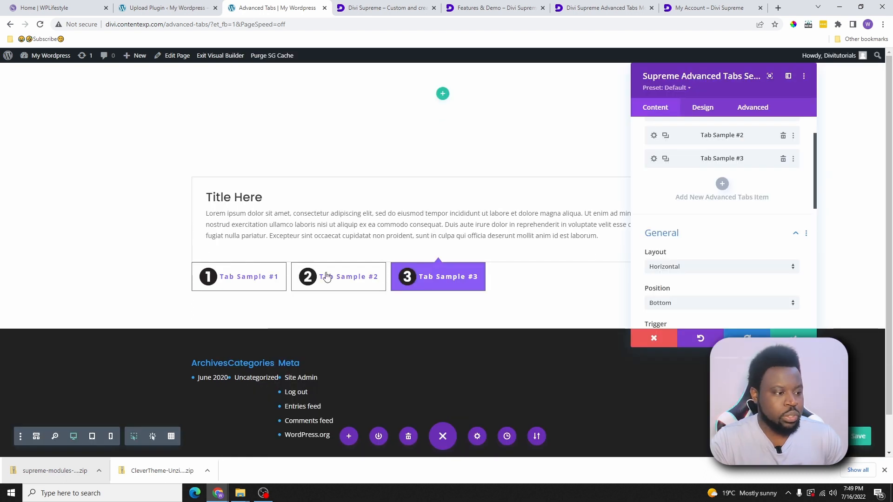
Step: Set the Position of the horizontal tabs to Top
scroll(728, 251, down, 3)
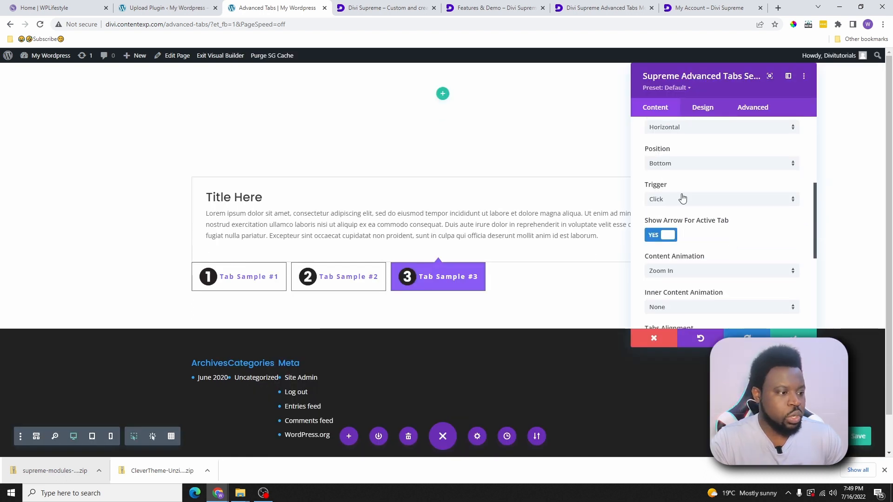
click(659, 170)
click(670, 175)
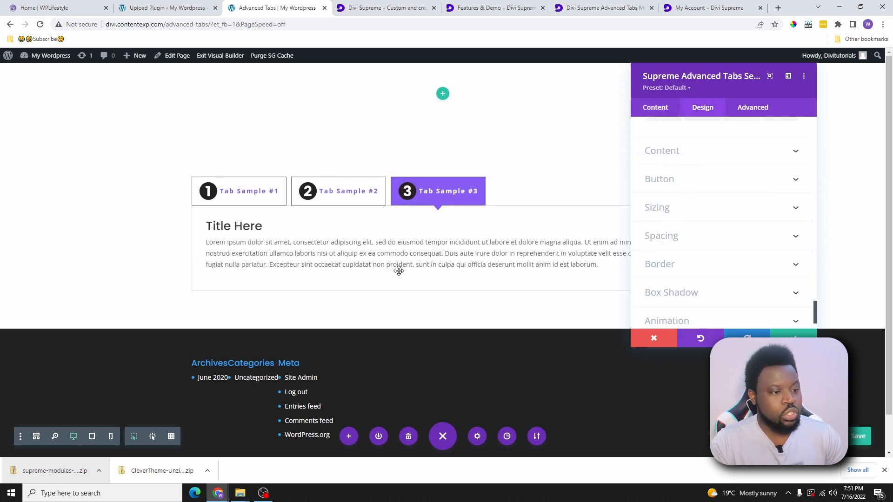
Step: Add a button to Tab Sample #1's content with the text Buy Now and the Homepage Link as its URL
click(690, 180)
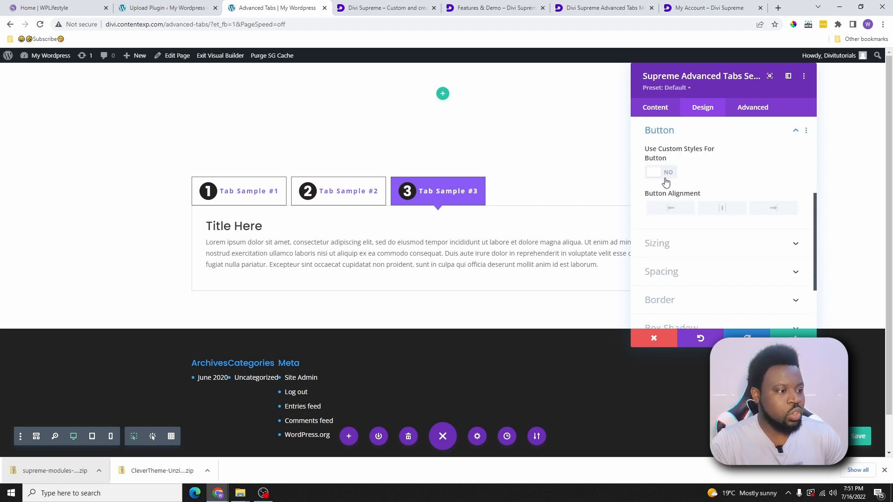
click(655, 112)
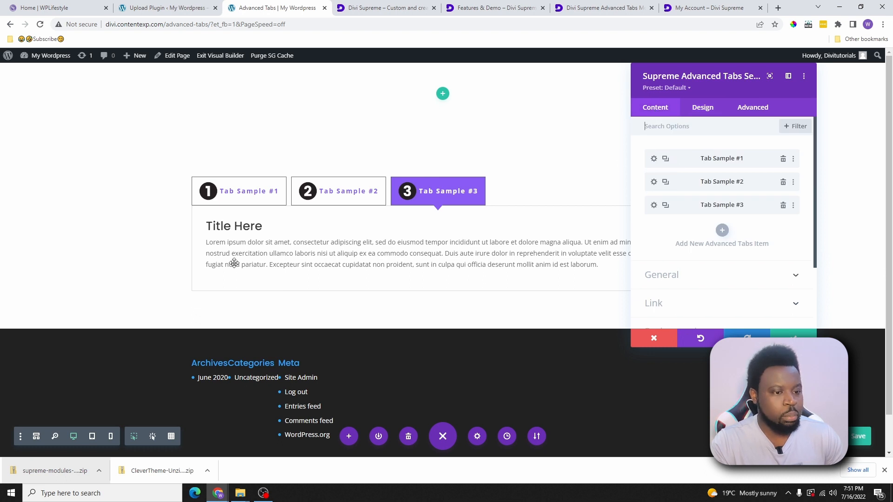
click(235, 197)
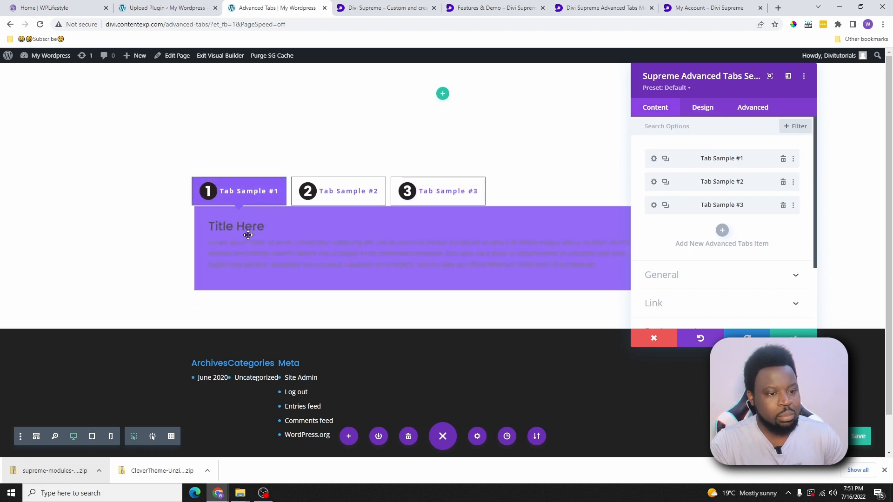
click(654, 160)
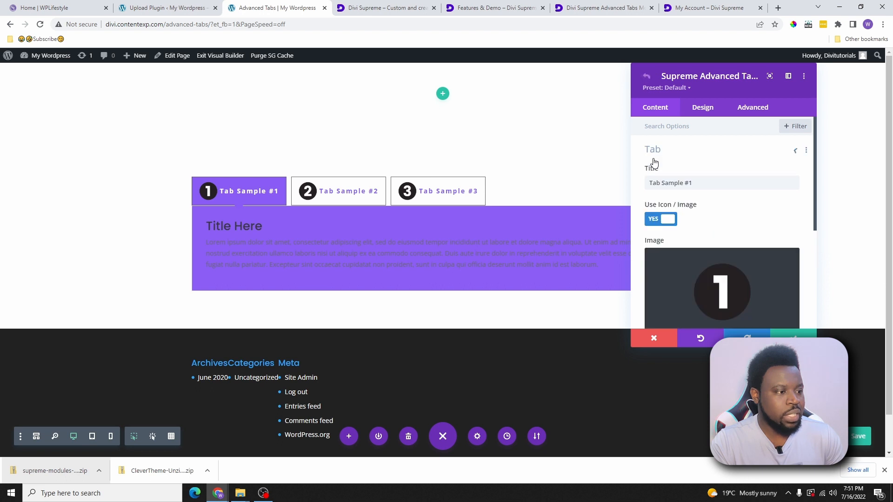
scroll(714, 258, down, 5)
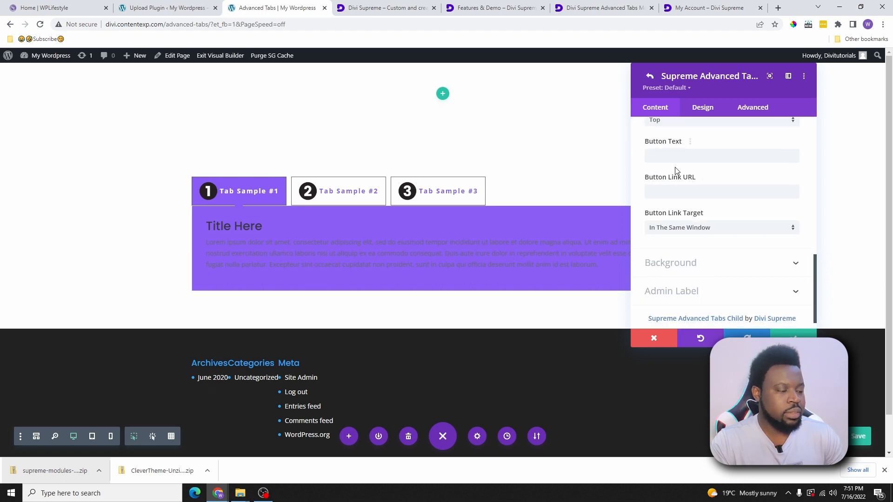
click(686, 158)
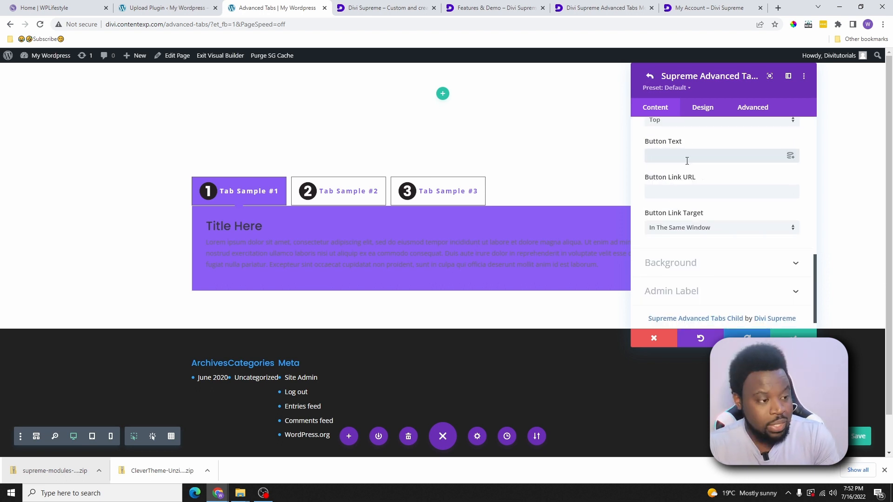
text(Buy Now)
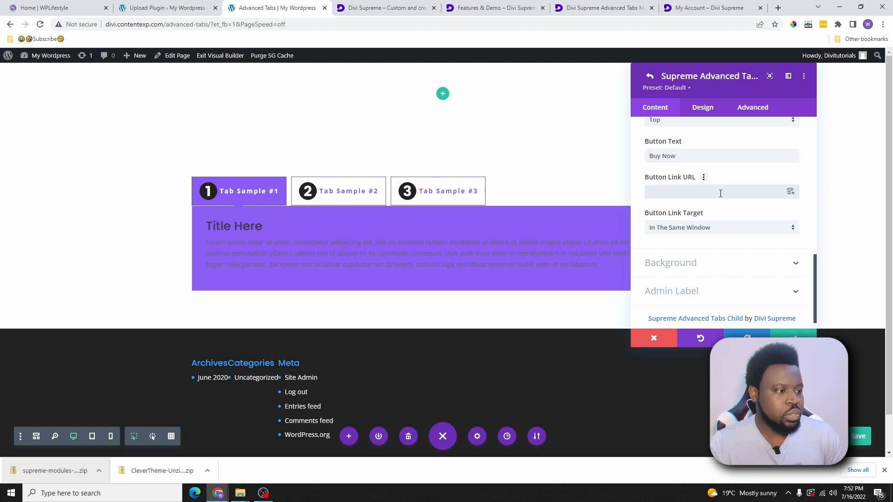
click(790, 192)
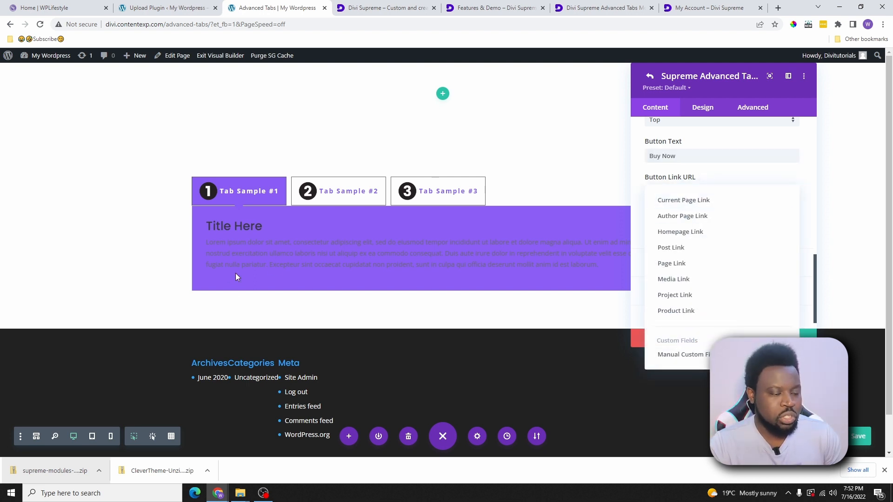
click(686, 236)
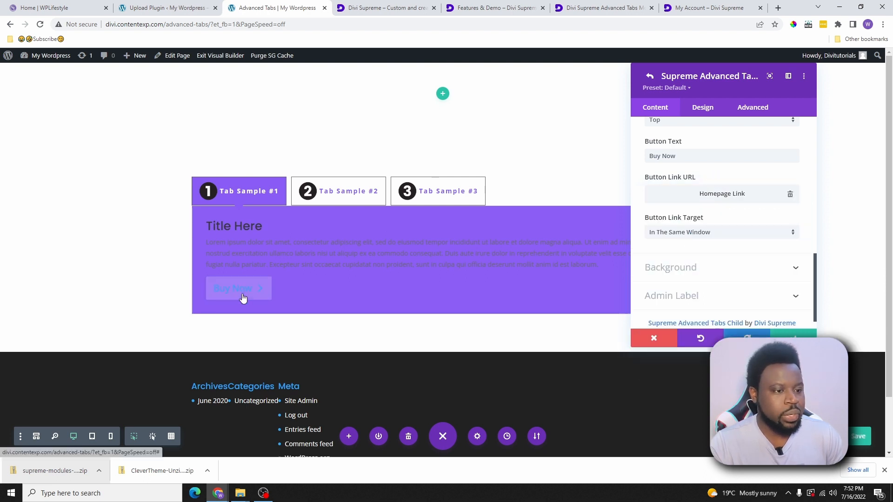
Step: Enable Use Custom Styles For Button in the design settings of Tab Sample #1
click(702, 108)
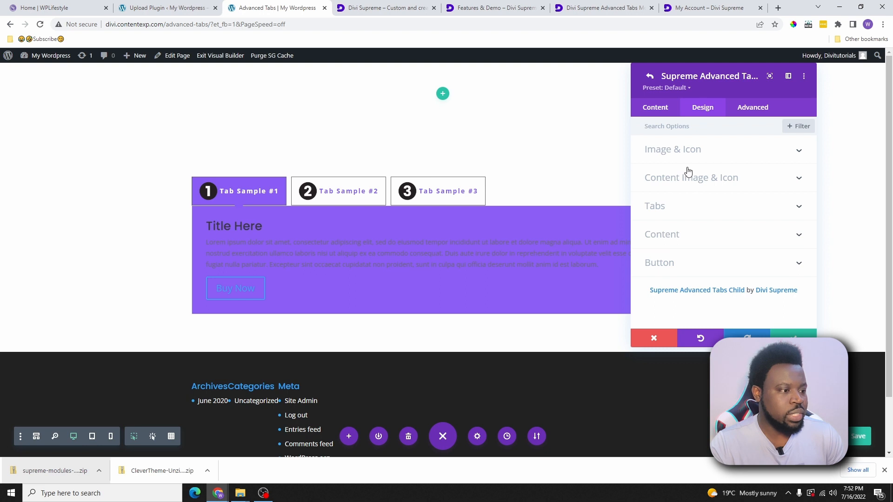
click(688, 263)
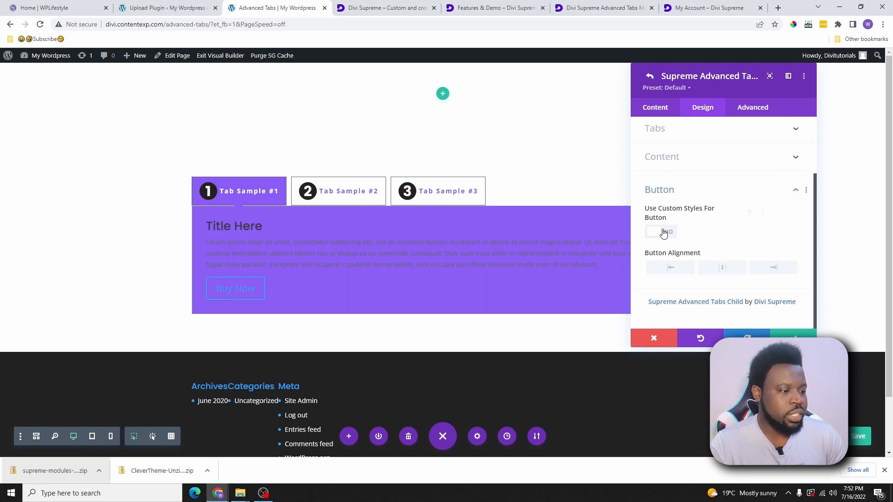
click(656, 233)
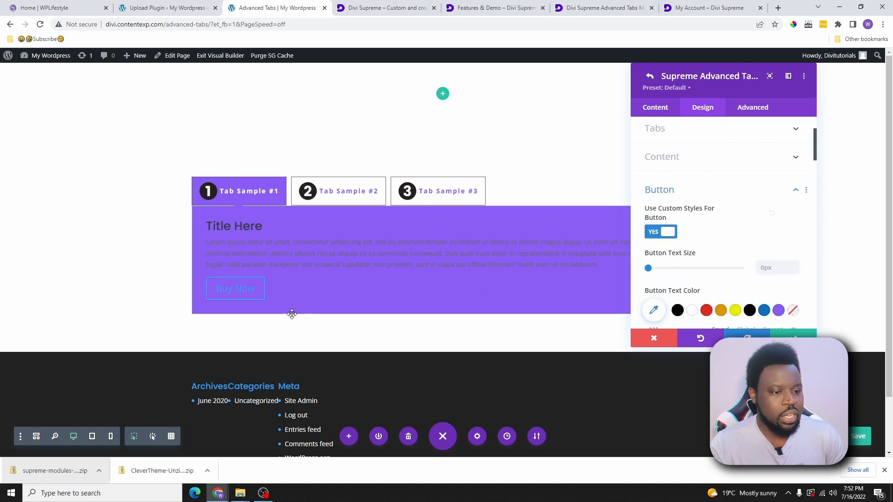
Step: Try black (#000000) for Tab Sample #1's Content Text Color, then set it to white
click(656, 108)
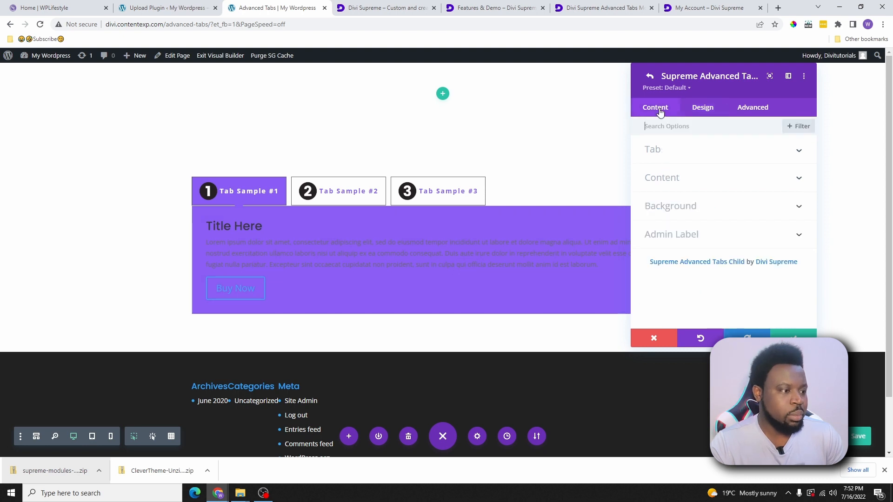
click(702, 107)
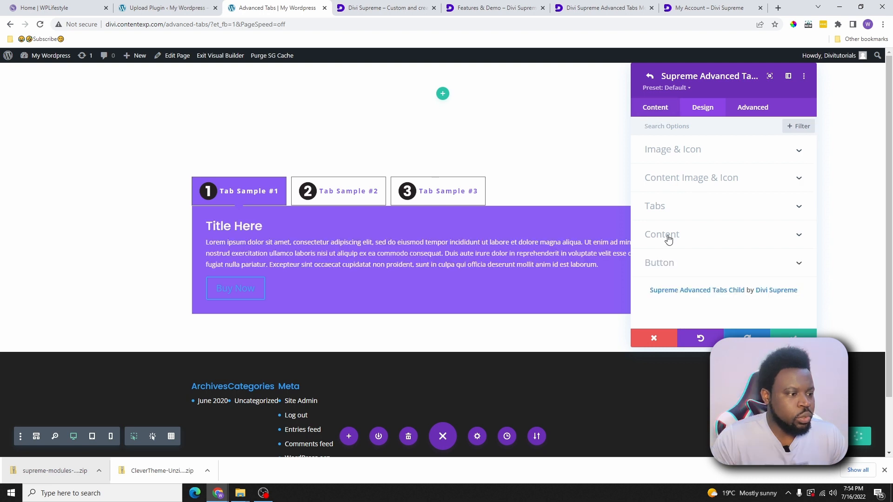
click(668, 235)
scroll(705, 244, down, 6)
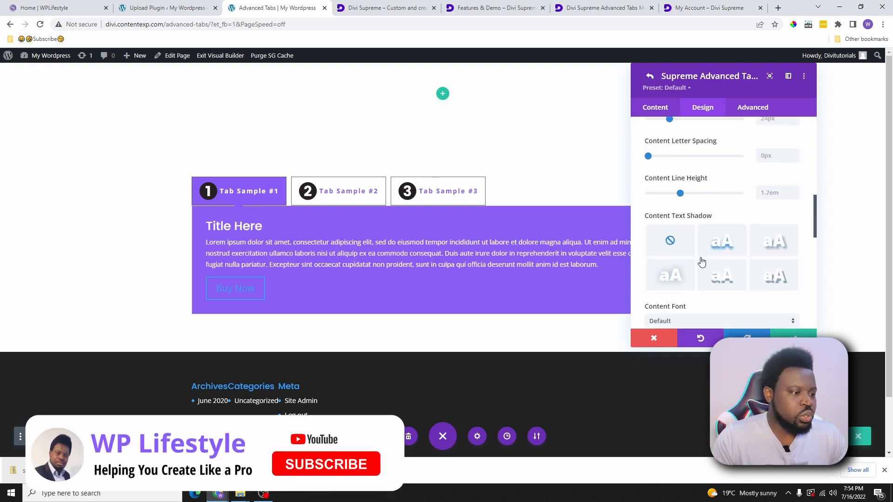
scroll(702, 261, up, 3)
scroll(702, 260, down, 3)
scroll(701, 260, up, 3)
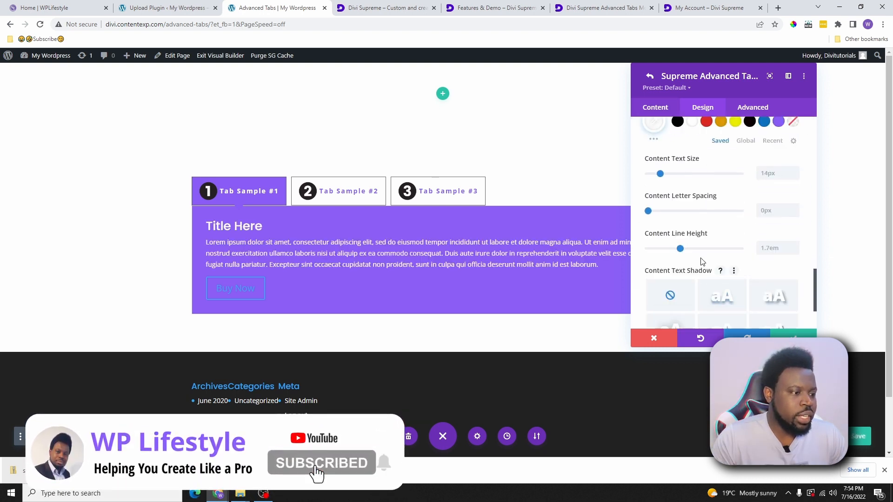
click(677, 193)
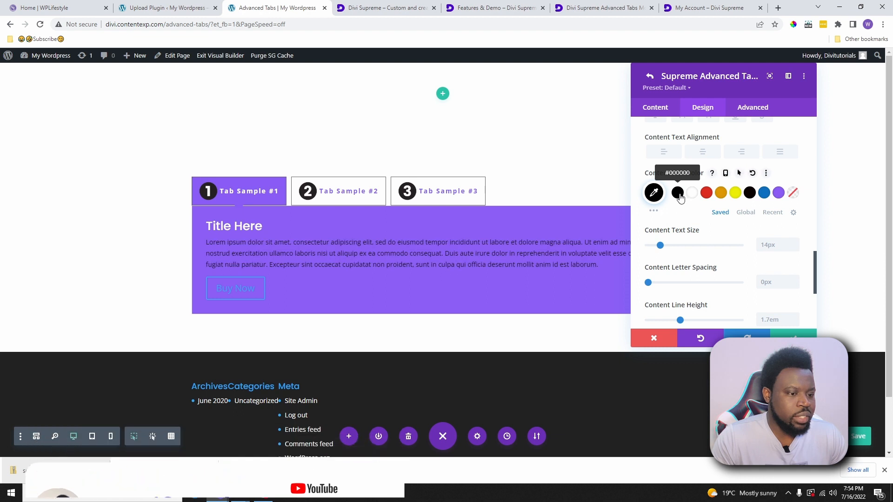
click(693, 194)
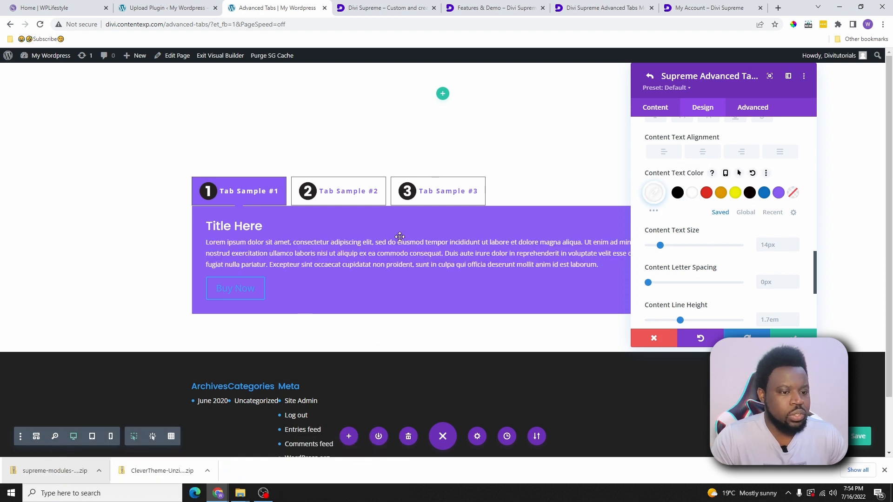
scroll(677, 214, up, 8)
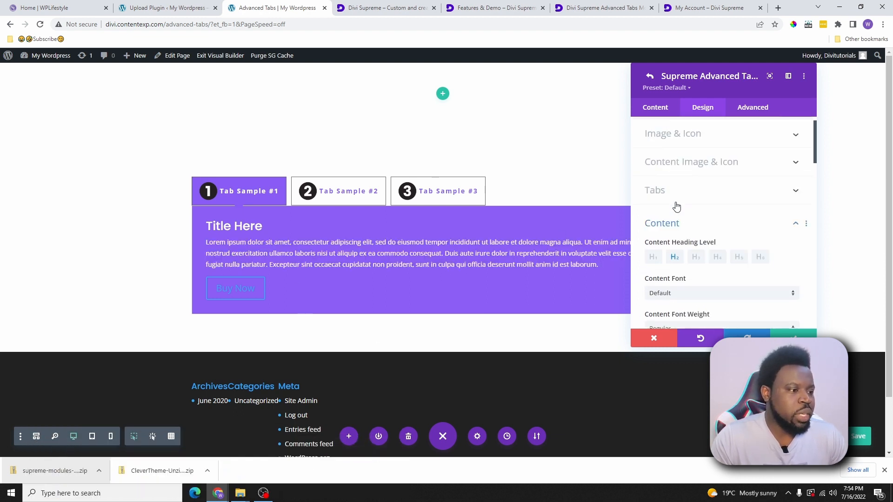
Step: Enable custom styles for Tab Sample #1's button and set the Button Text Color to white
click(673, 225)
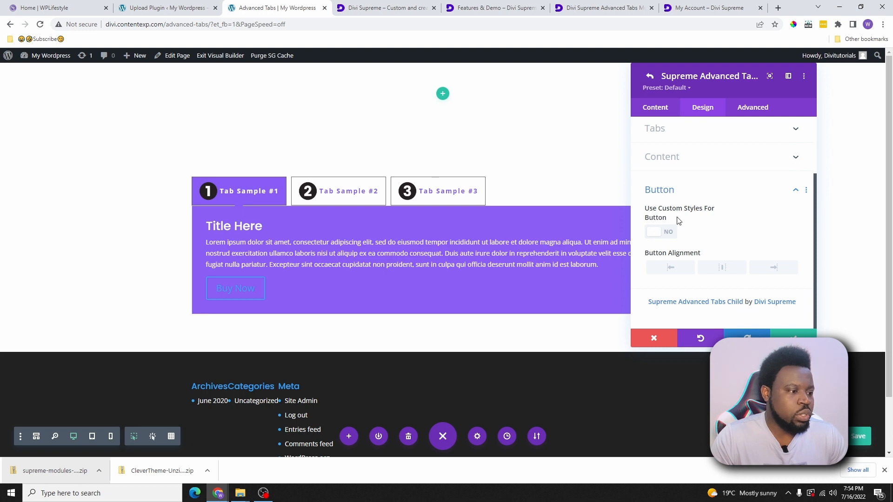
click(688, 233)
scroll(687, 233, down, 1)
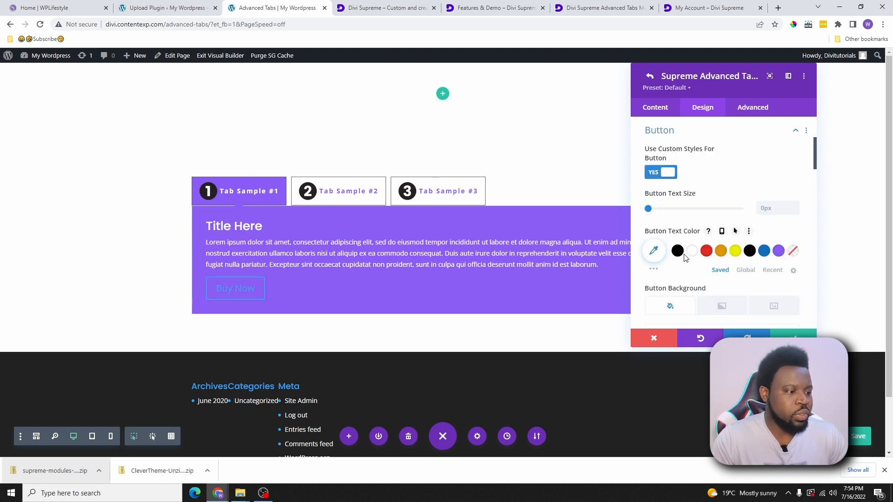
click(779, 251)
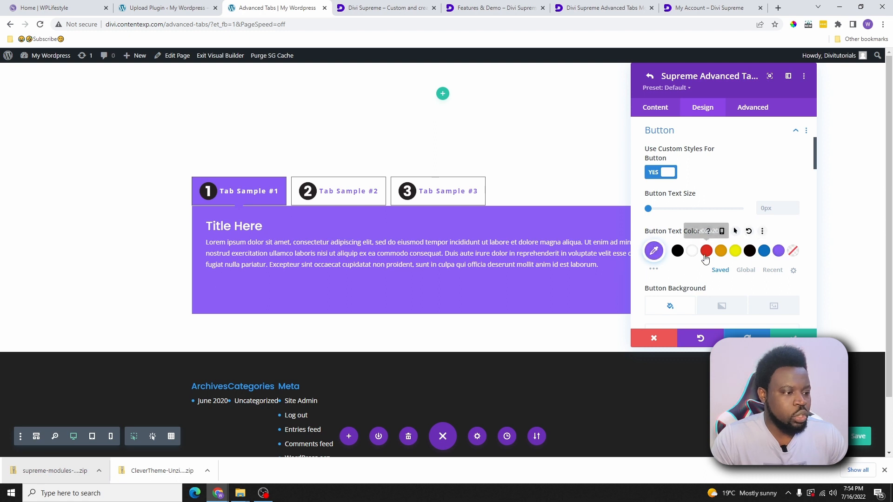
click(752, 231)
Step: Set the background color of Tab Sample #1's button to red
scroll(756, 295, down, 3)
scroll(753, 293, down, 2)
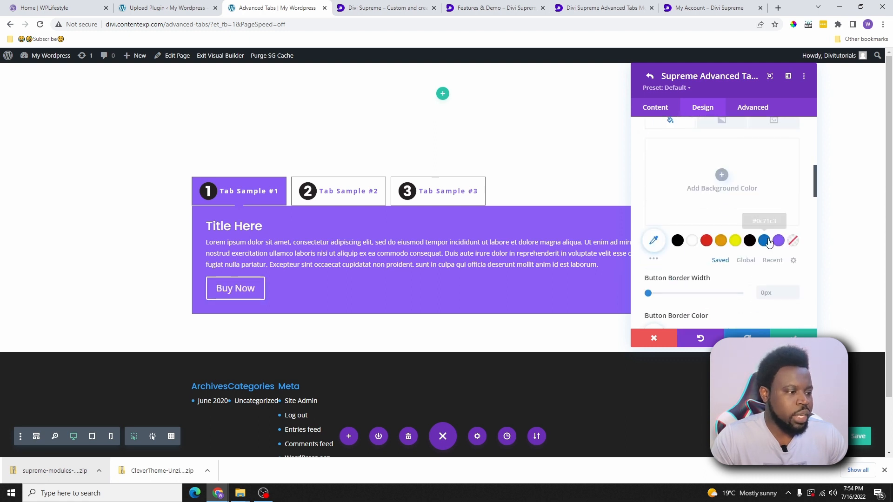
click(706, 241)
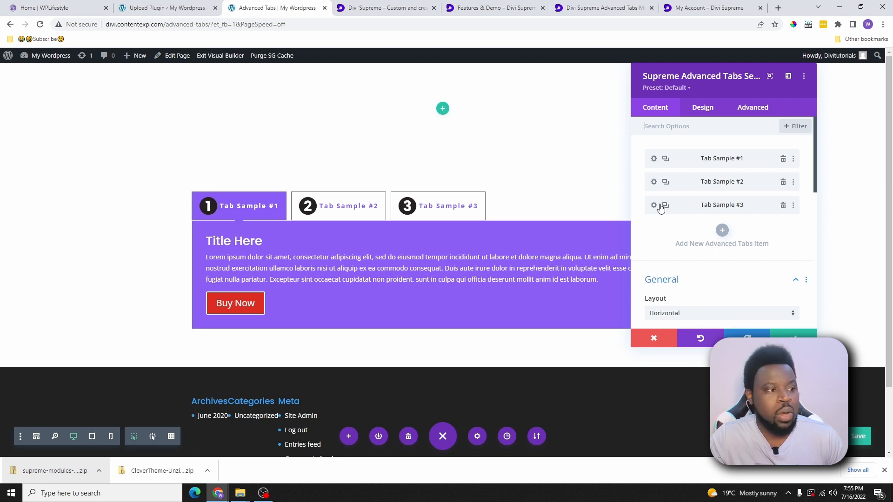
Step: Set the content title of Tab Sample #1 to Sample #1 and copy that title text
click(654, 160)
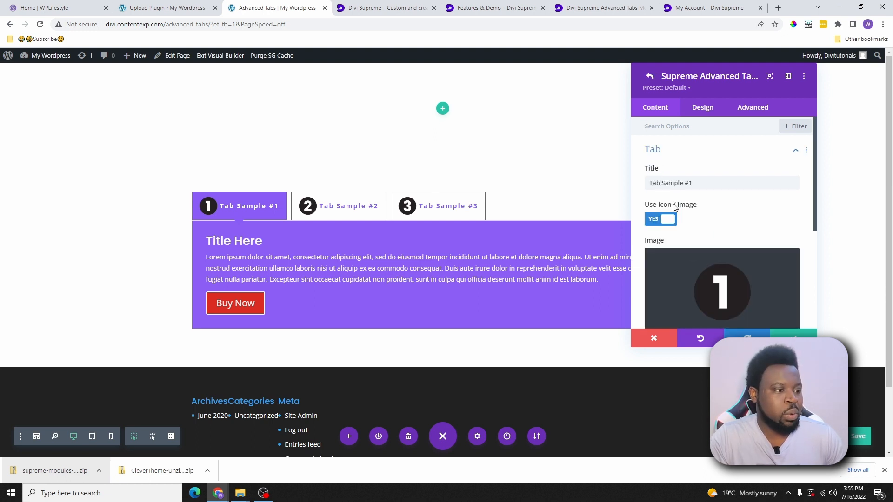
scroll(703, 252, down, 5)
click(686, 226)
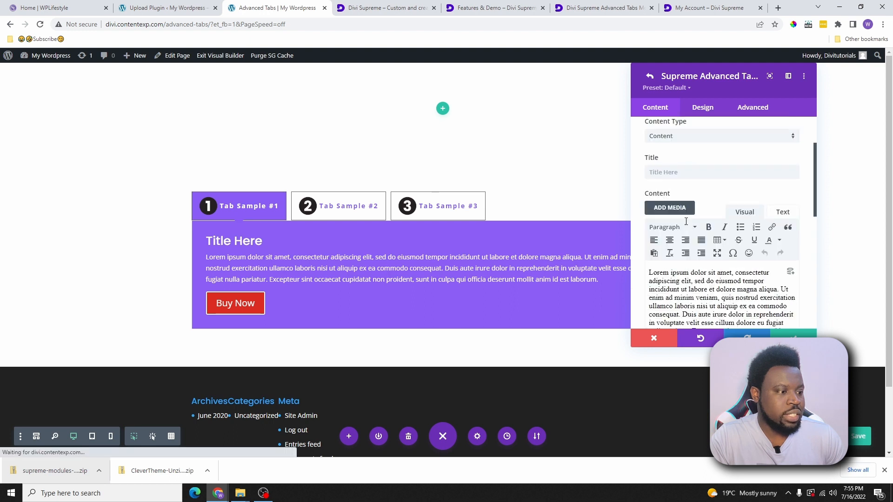
scroll(687, 220, down, 2)
scroll(674, 223, up, 2)
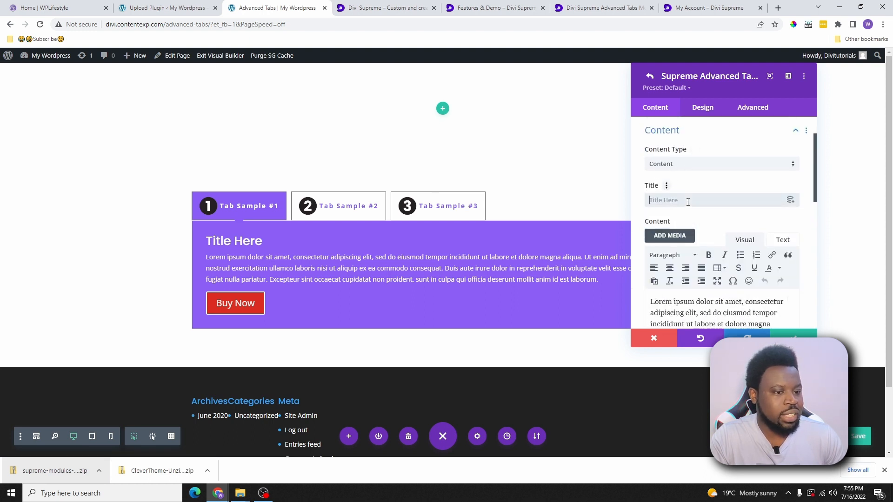
right_click(659, 201)
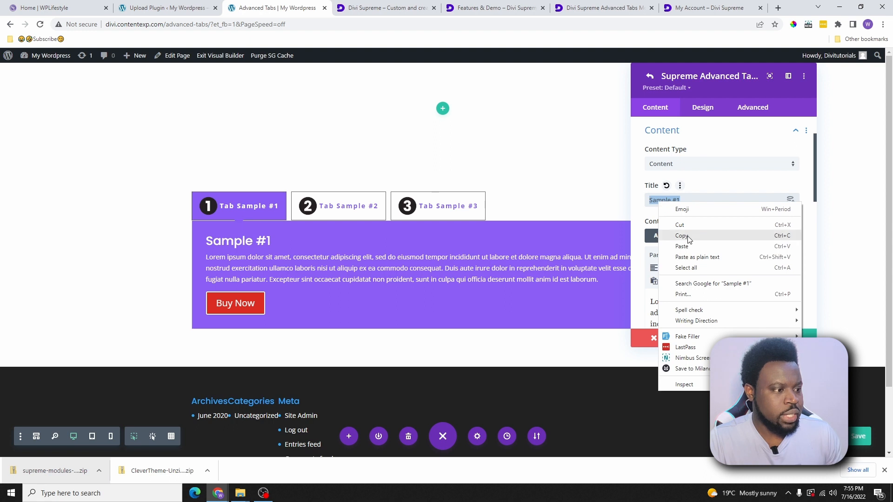
click(689, 238)
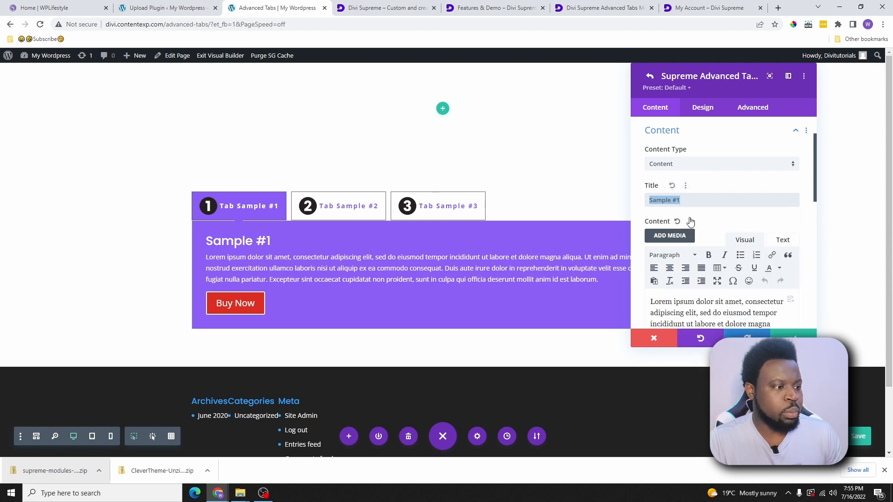
click(692, 203)
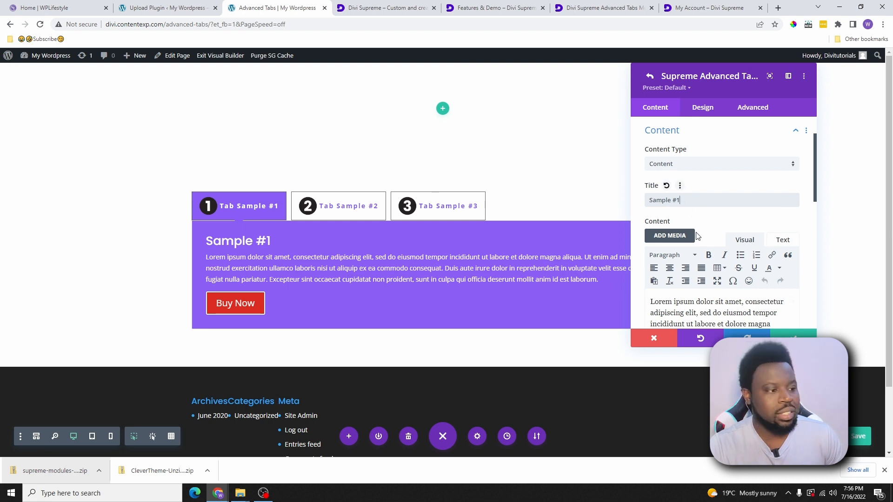
Step: Examine the body text, image and button text options in Tab Sample #1's content settings
scroll(696, 236, down, 4)
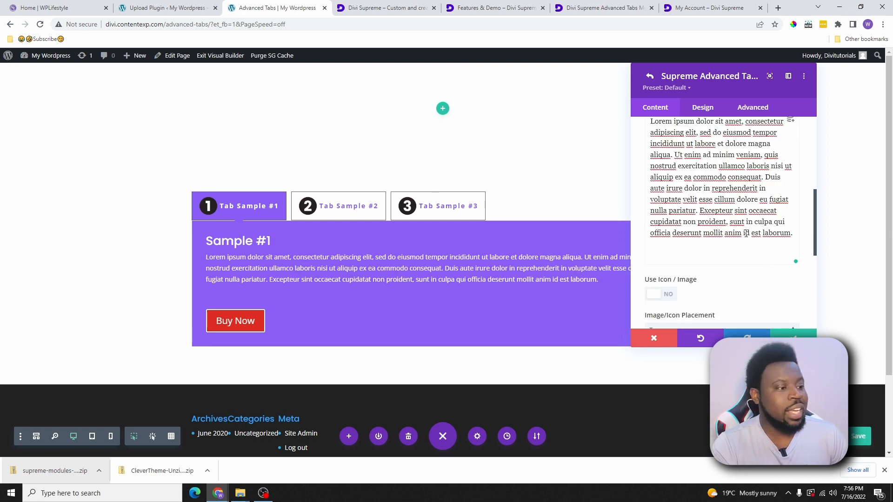
scroll(746, 233, up, 3)
scroll(767, 291, down, 3)
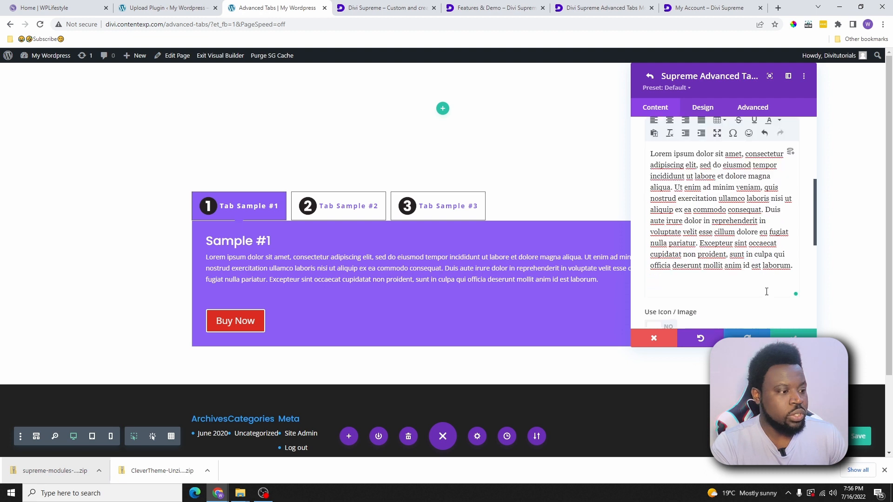
scroll(767, 292, down, 2)
click(727, 204)
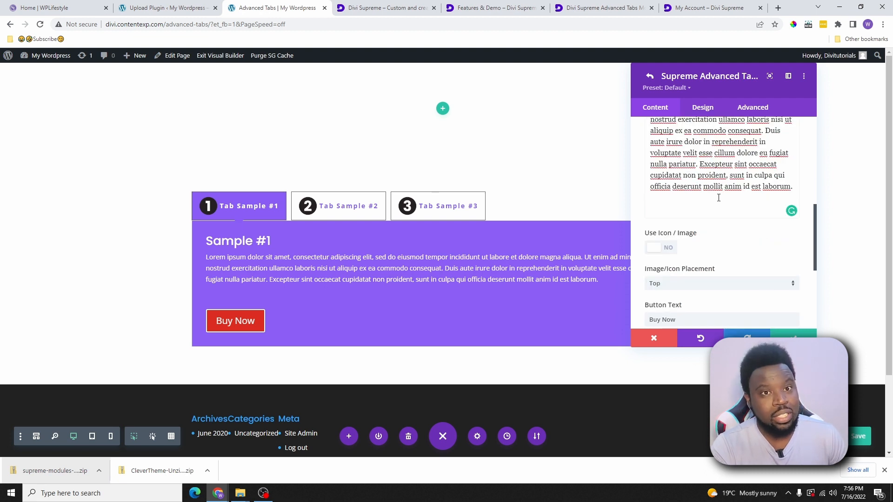
scroll(719, 198, up, 2)
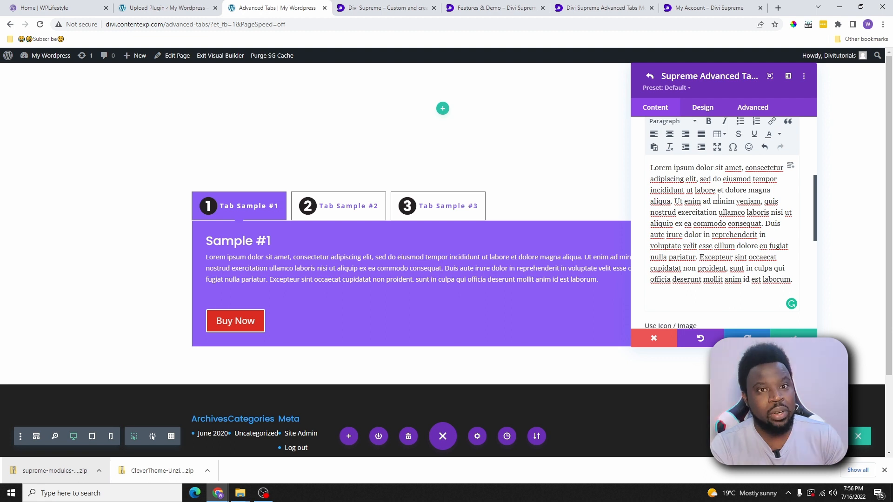
scroll(699, 237, up, 2)
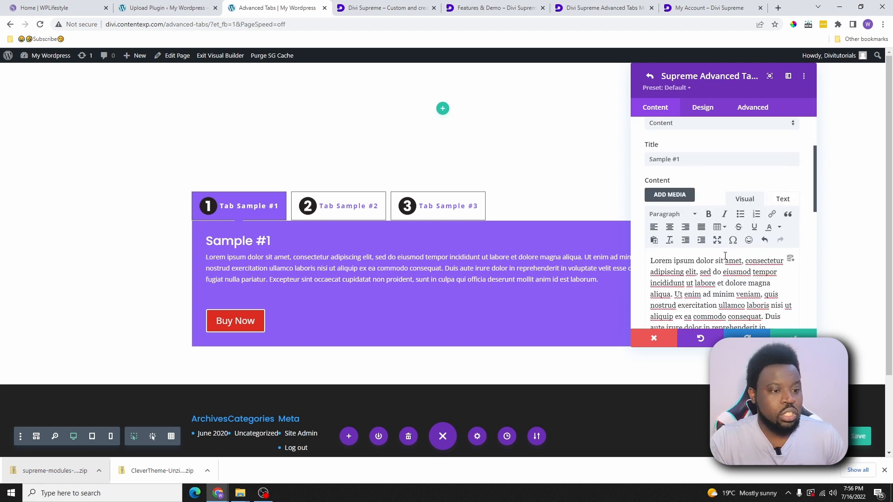
Step: Change Tab Sample #1's Content Type to Divi Library and choose the Services Row layout
scroll(716, 261, up, 2)
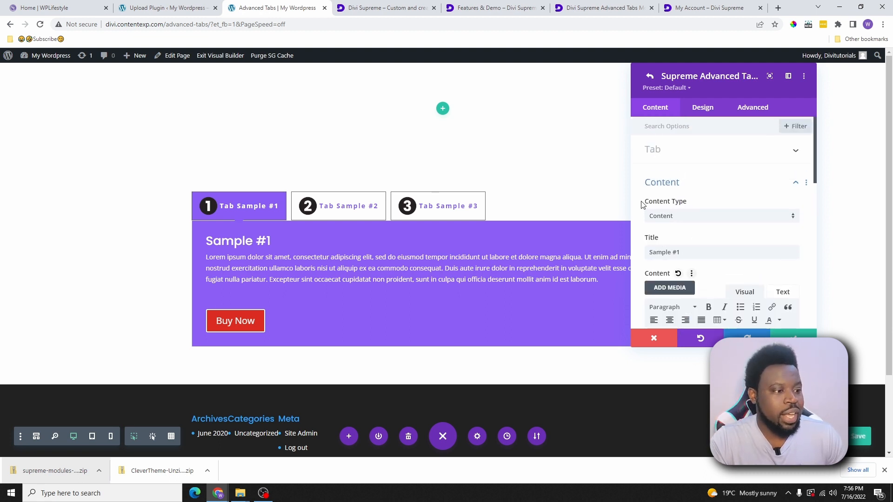
click(692, 217)
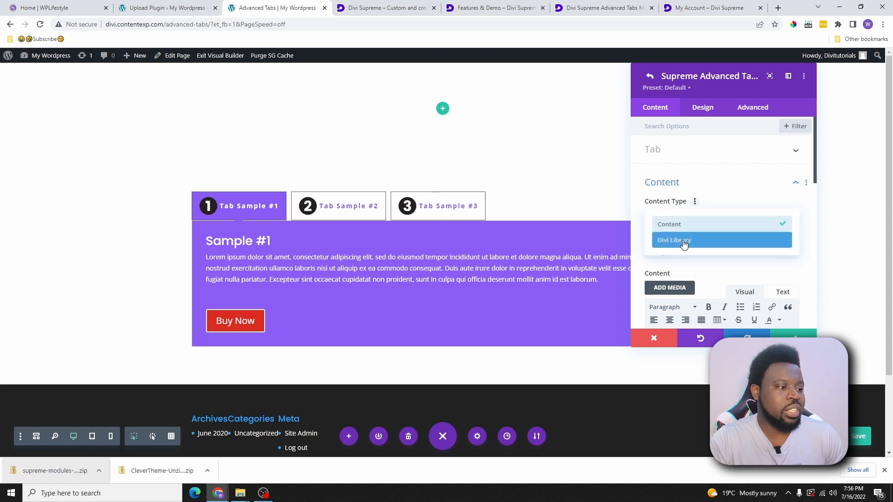
click(693, 241)
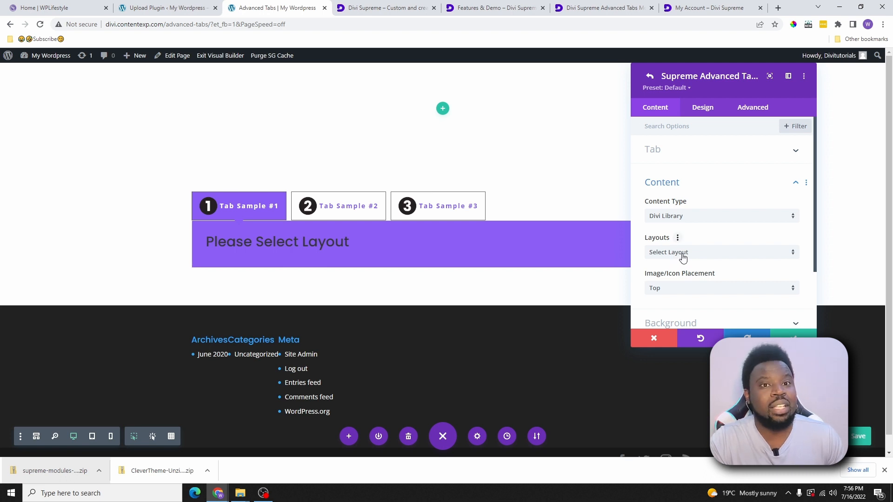
click(716, 252)
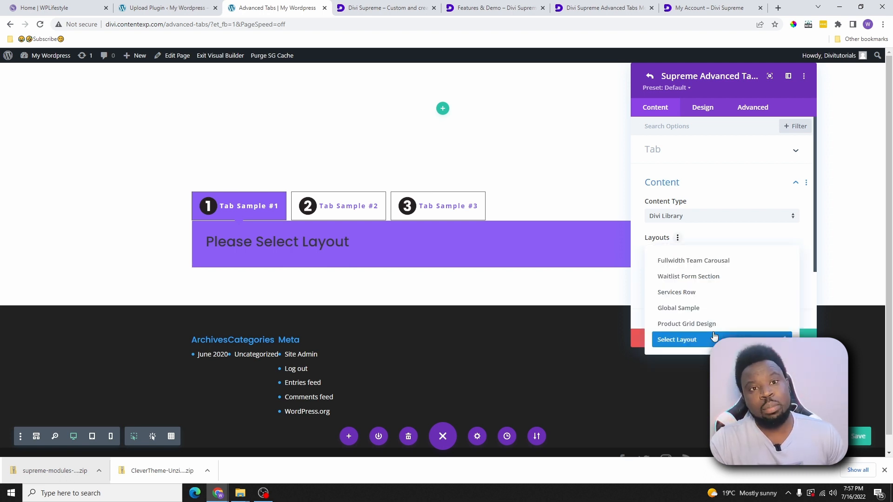
click(687, 293)
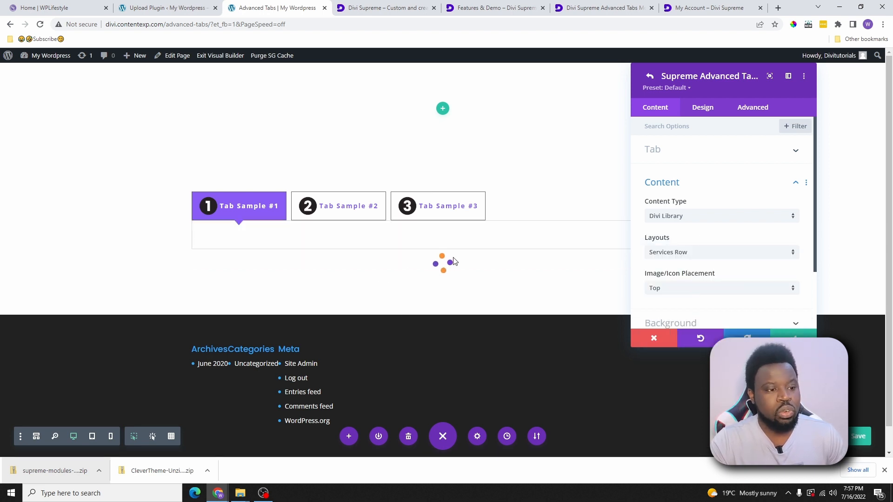
scroll(440, 296, down, 3)
scroll(432, 305, up, 2)
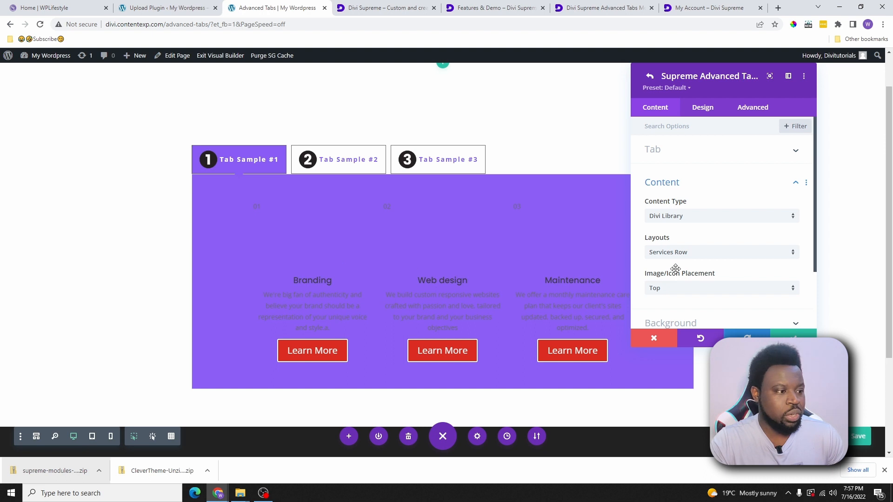
Step: Set the content background color of Tab Sample #1 to white (#ffffff)
scroll(688, 274, down, 2)
click(705, 251)
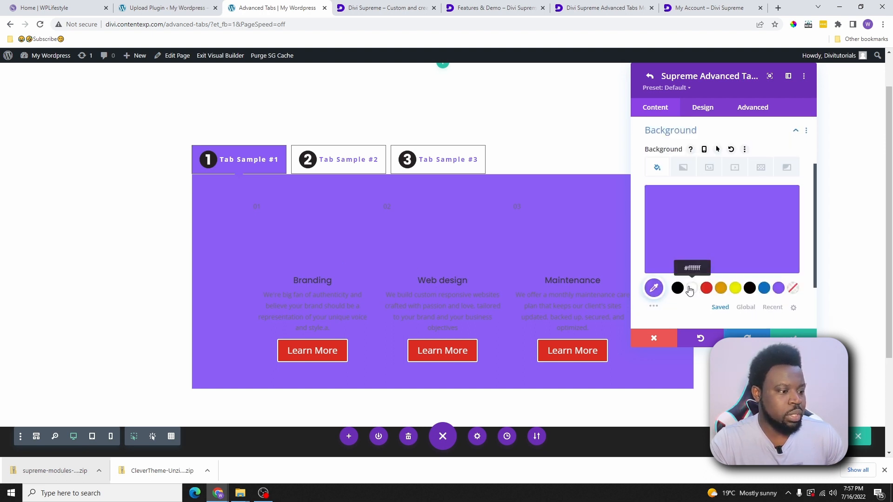
click(692, 288)
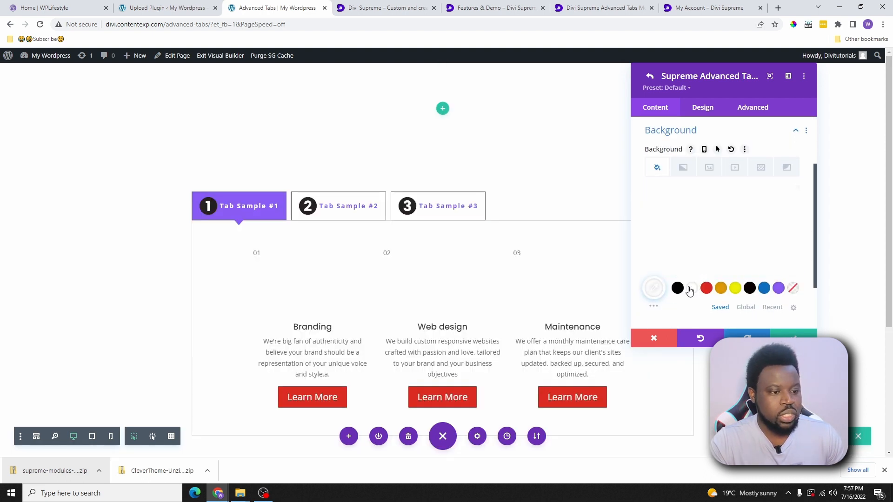
Step: Fill Tab Sample #2's content with the Product Grid Design layout from the Divi Library
click(649, 76)
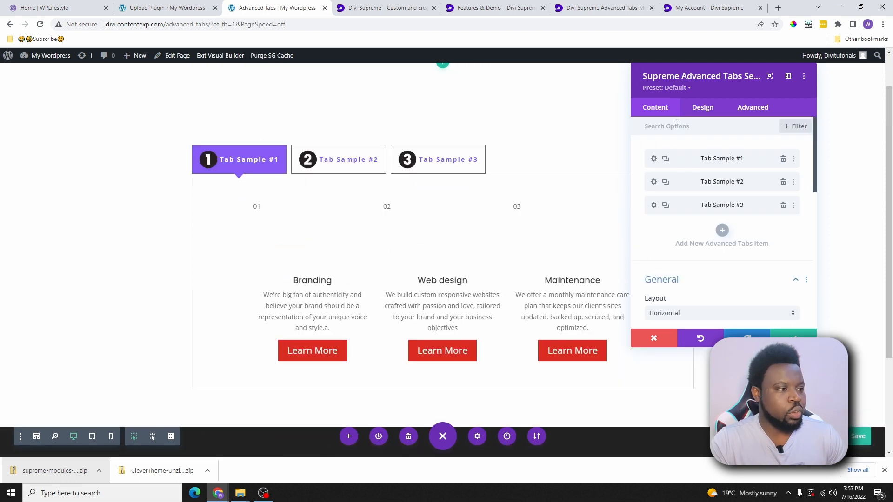
click(654, 182)
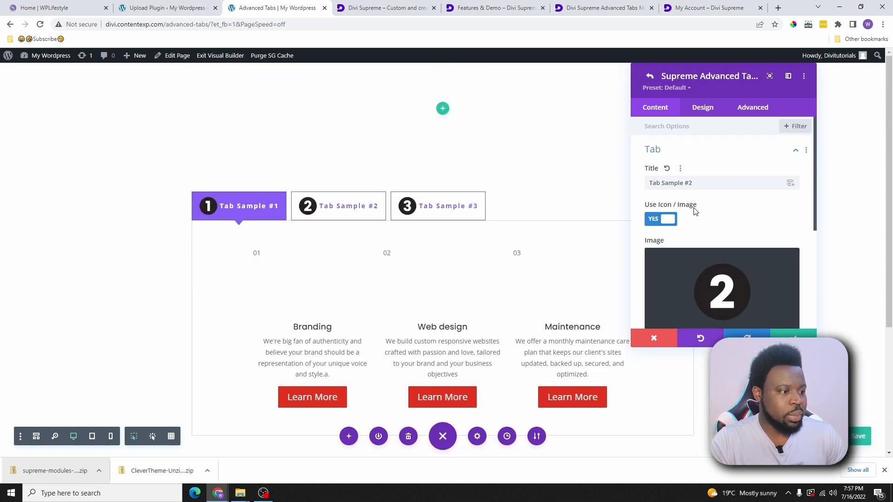
scroll(692, 214, down, 3)
click(680, 201)
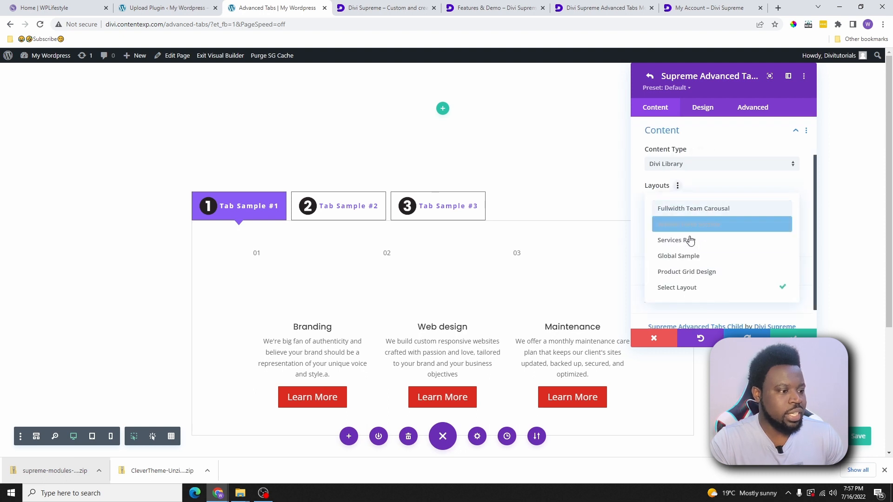
click(687, 274)
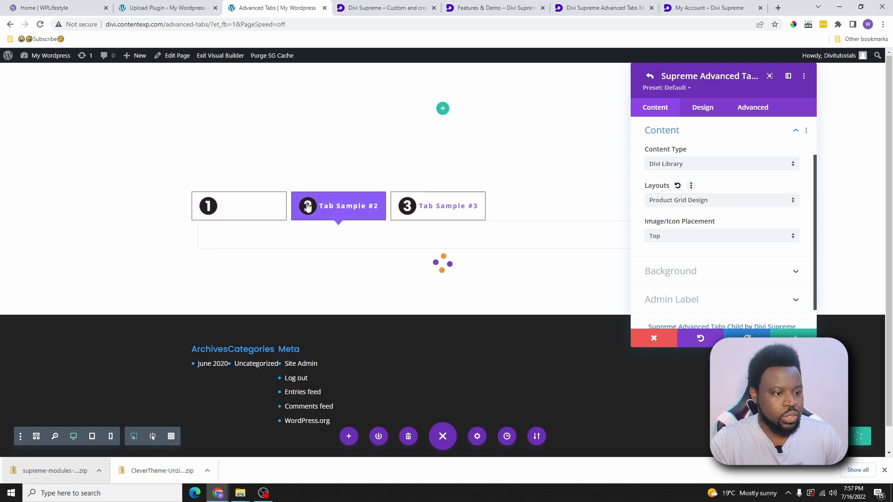
Step: Fill Tab Sample #3's content with the Waitlist Form Section layout from the Divi Library
scroll(363, 253, down, 4)
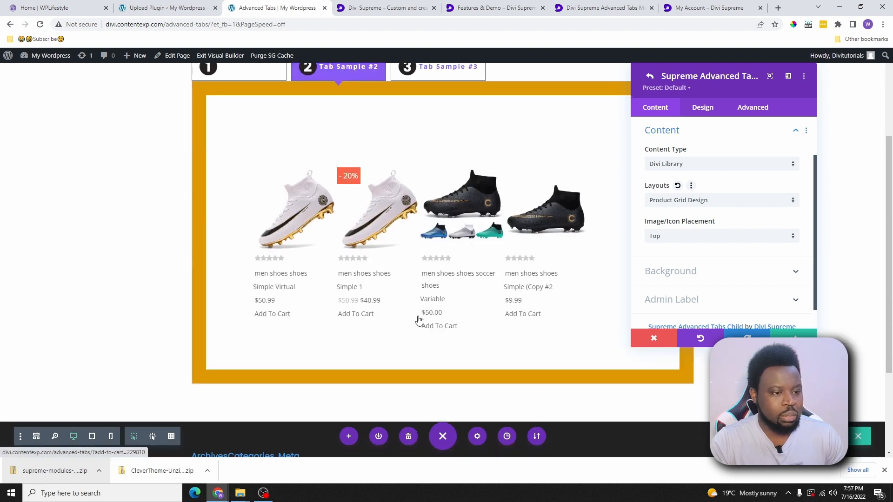
scroll(318, 271, up, 2)
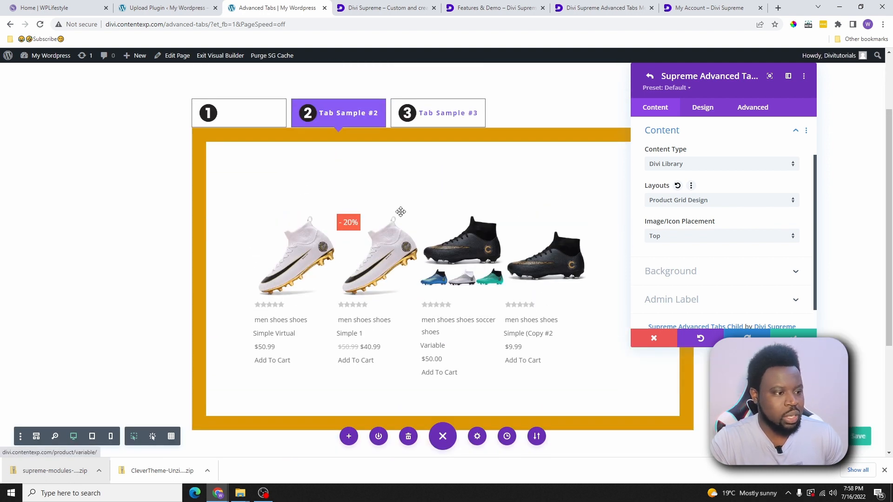
scroll(684, 261, up, 1)
click(431, 114)
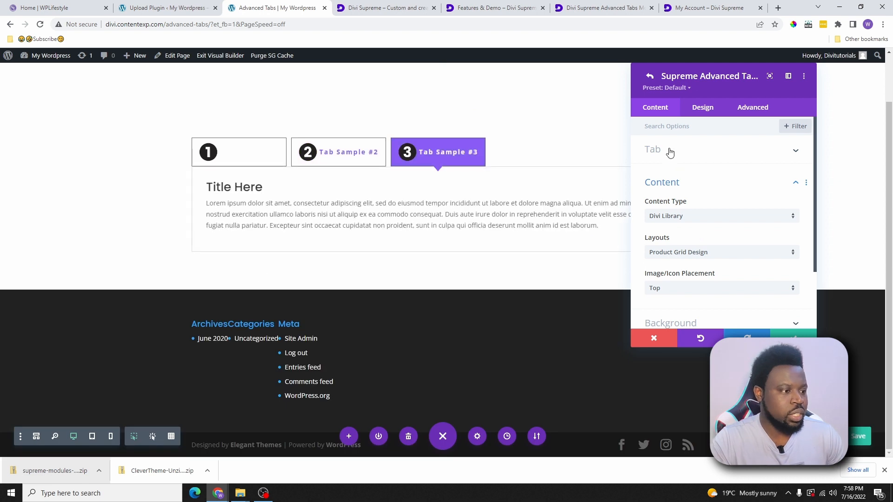
click(650, 76)
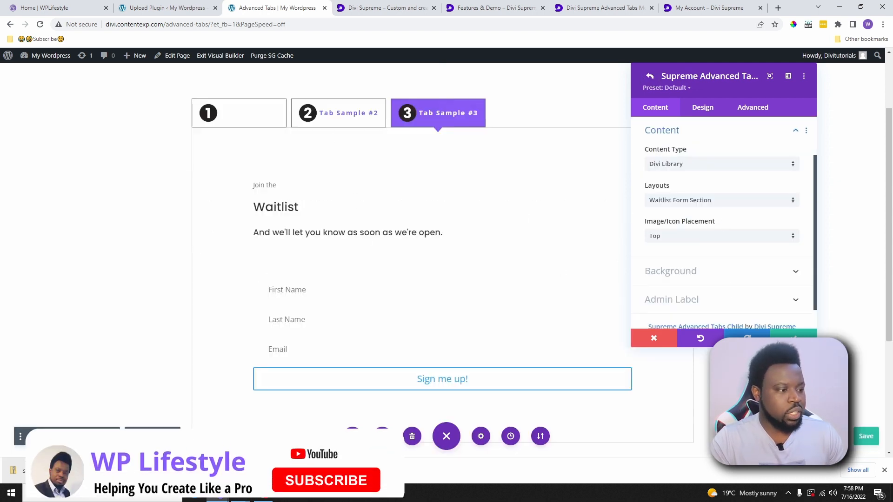
Step: Save the tab, module and page changes, and exit the Visual Builder to the live page
click(793, 342)
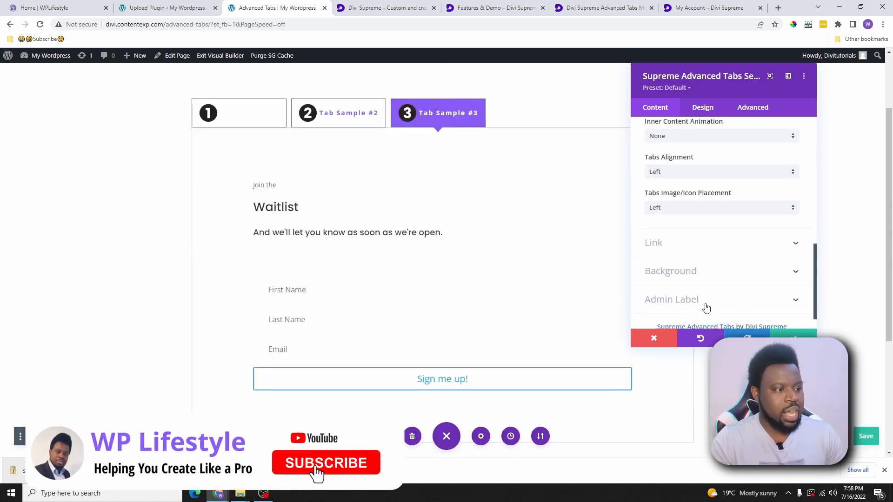
click(794, 338)
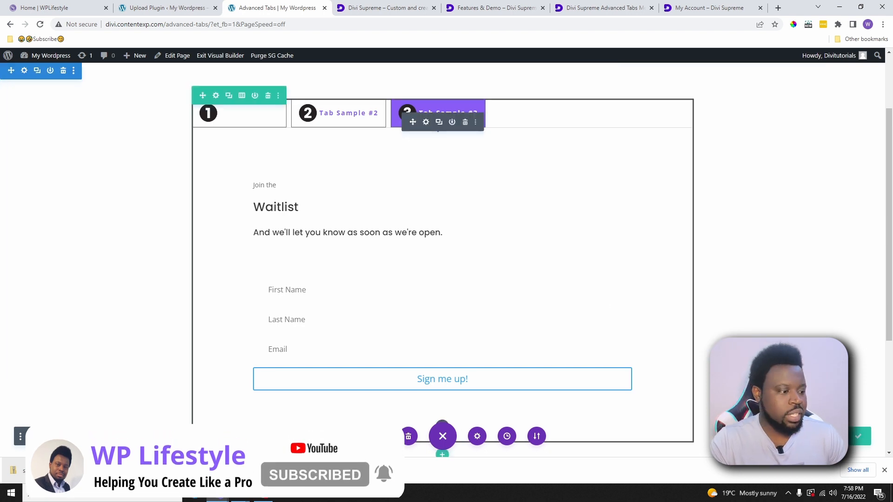
click(221, 56)
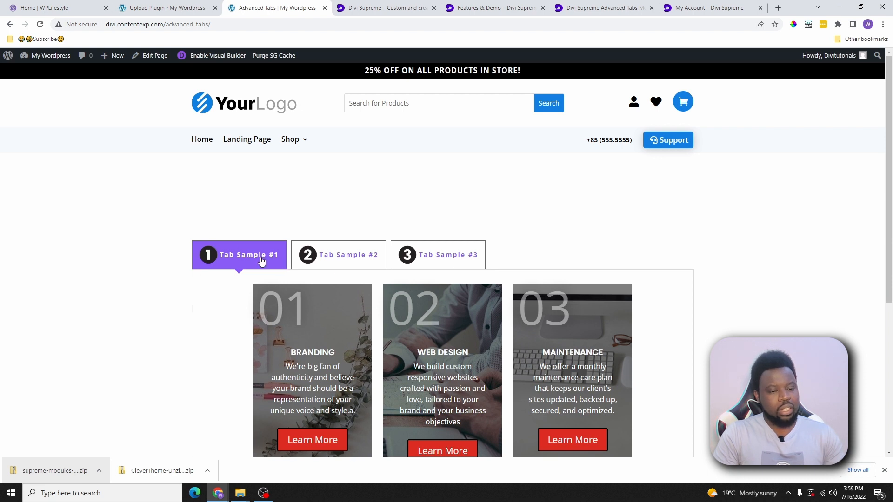
Step: Examine Tab Sample #2's product grid on the live page, from its heading to the product cards
click(333, 255)
scroll(374, 300, down, 4)
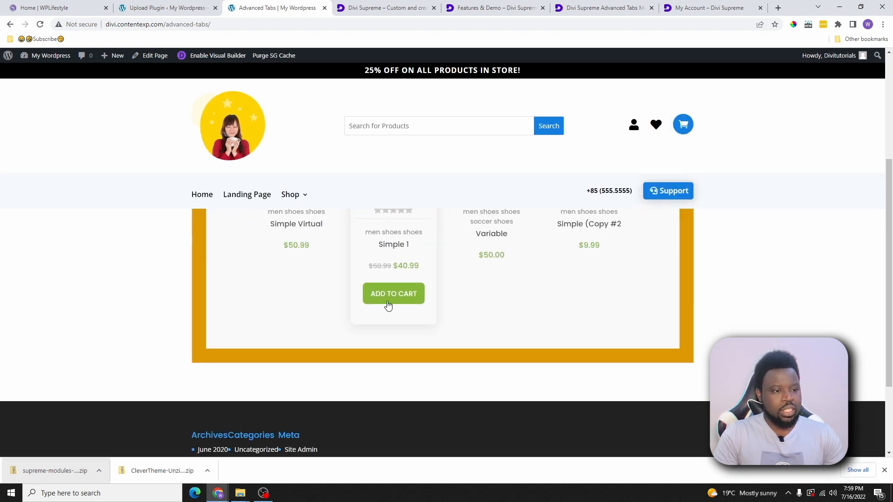
scroll(387, 305, up, 3)
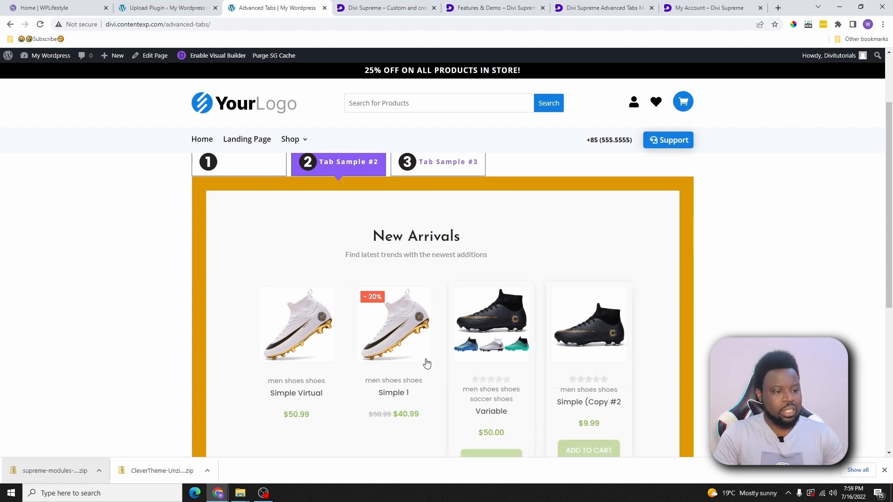
scroll(371, 340, down, 3)
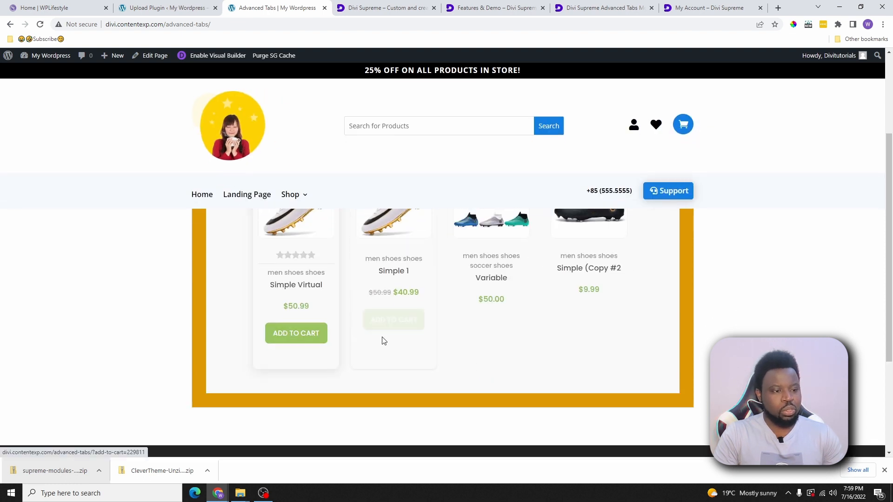
Step: Check the product grid tab at a narrow mobile width using the browser's developer tools, then close them
key(F12)
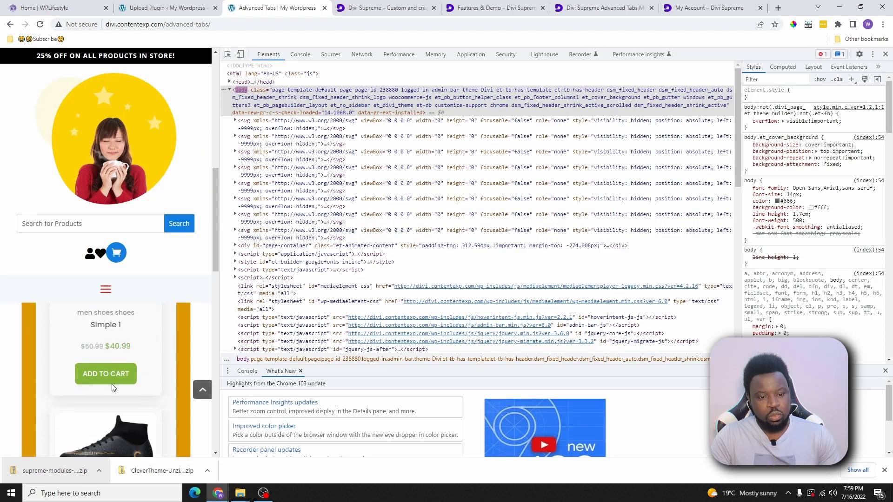
scroll(112, 372, down, 5)
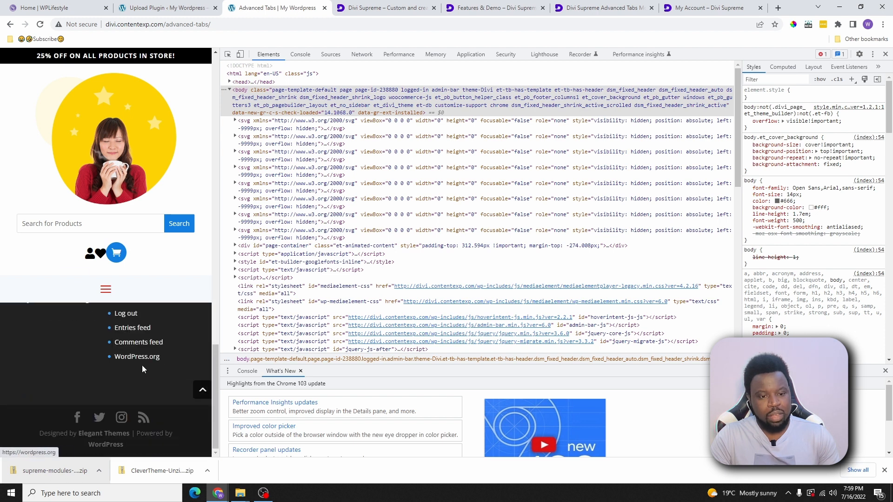
scroll(141, 365, up, 4)
click(886, 54)
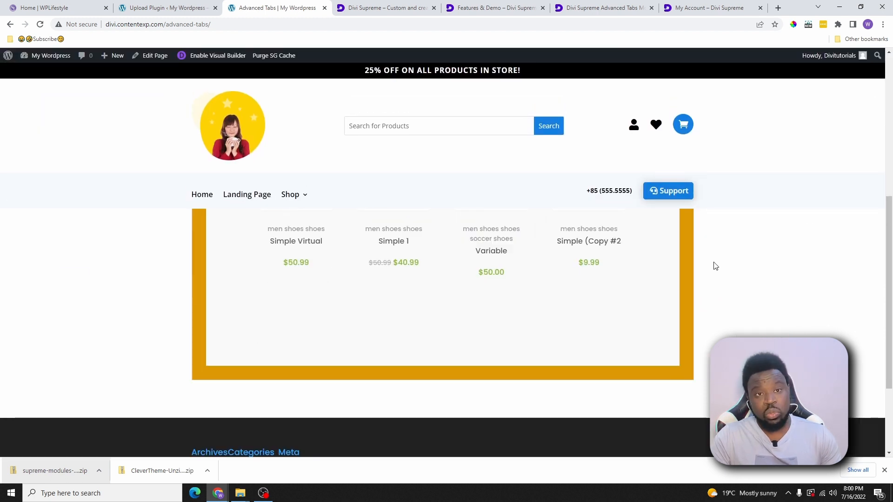